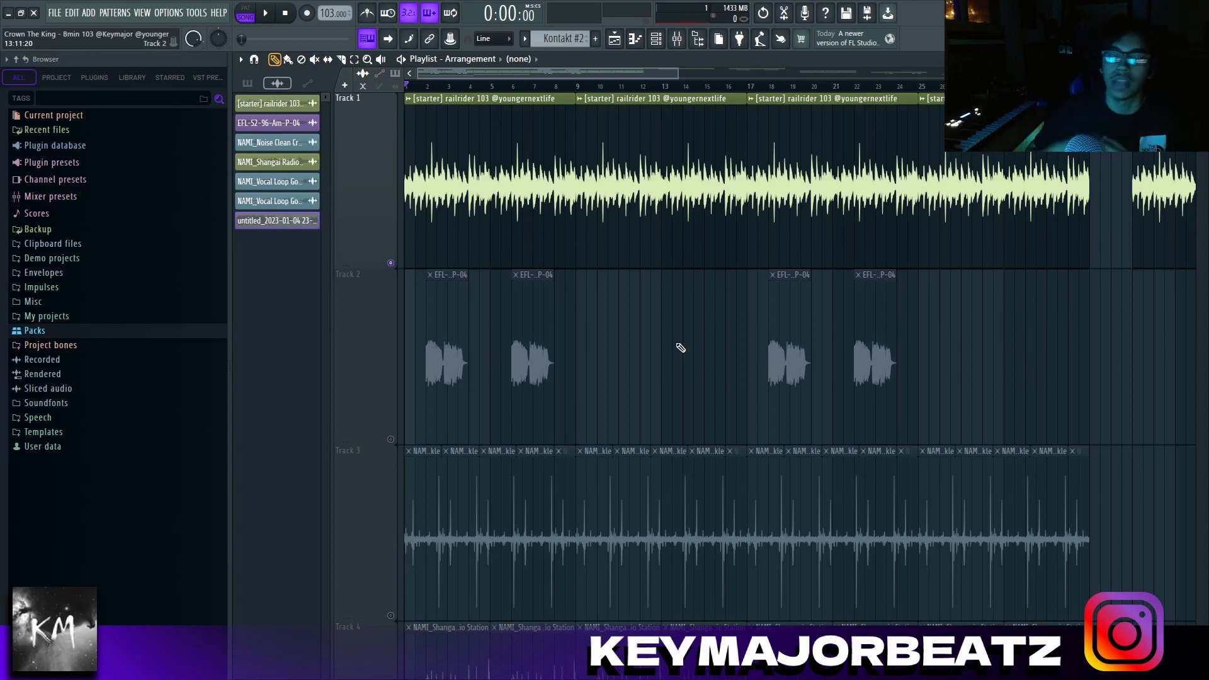
# Examine the curves of the two Fruity parametric EQ 2 effects on the railrider starter loop's mixer insert
pyautogui.press('F9')
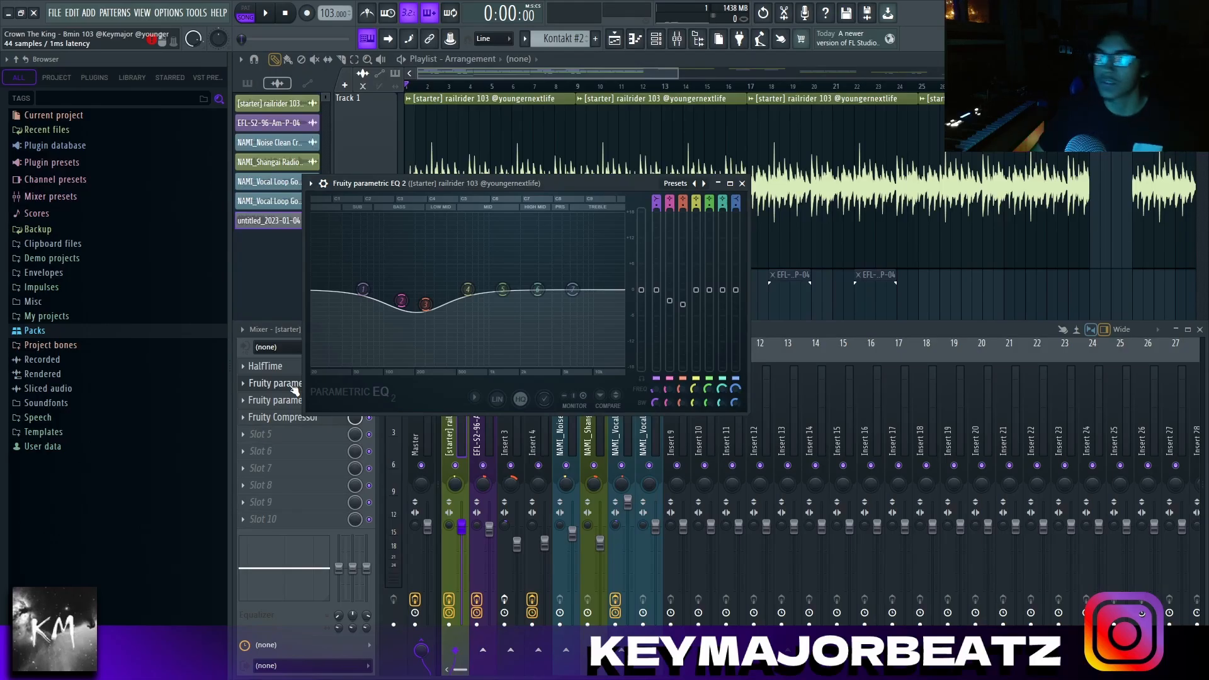
pyautogui.click(293, 387)
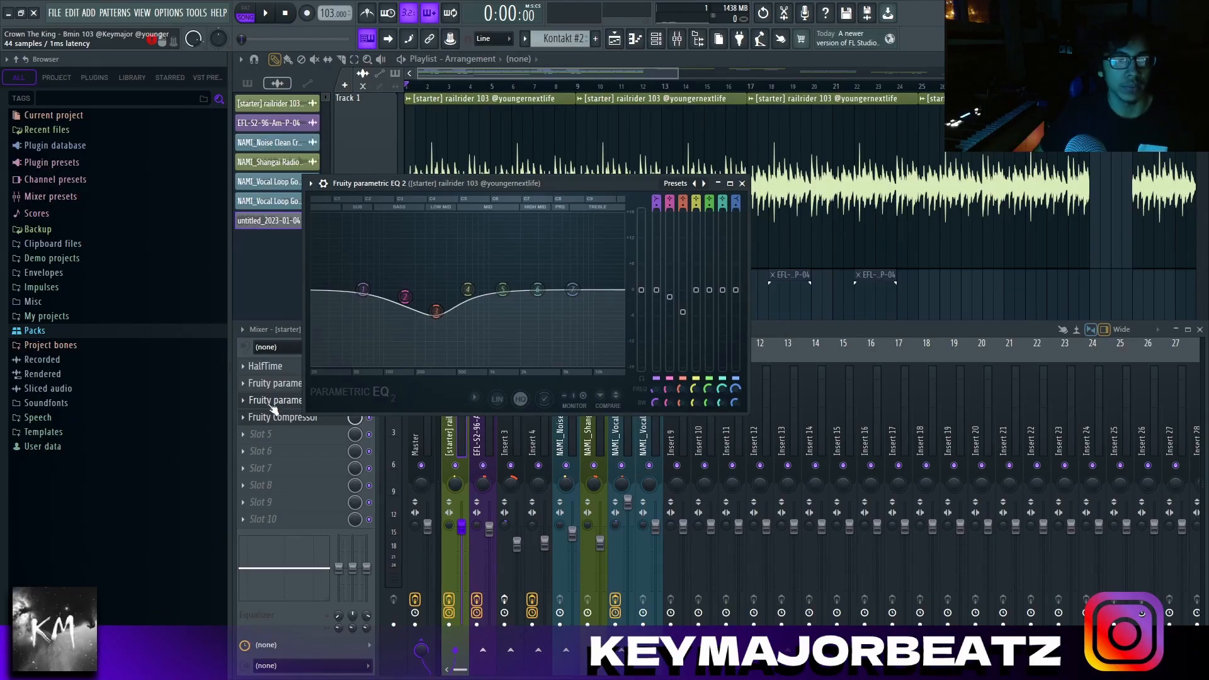
pyautogui.click(270, 404)
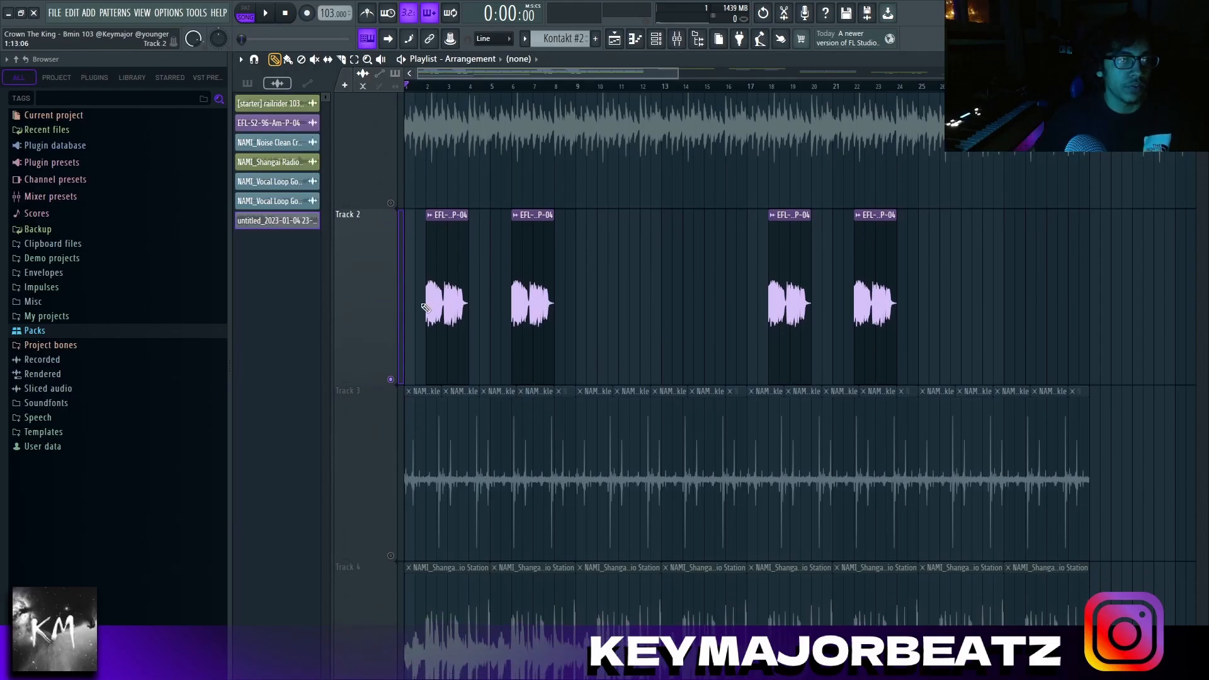
# Open the EFL-S2-96-Am-P-04 clip's channel settings and locate its source sample in the browser
pyautogui.doubleClick(449, 290)
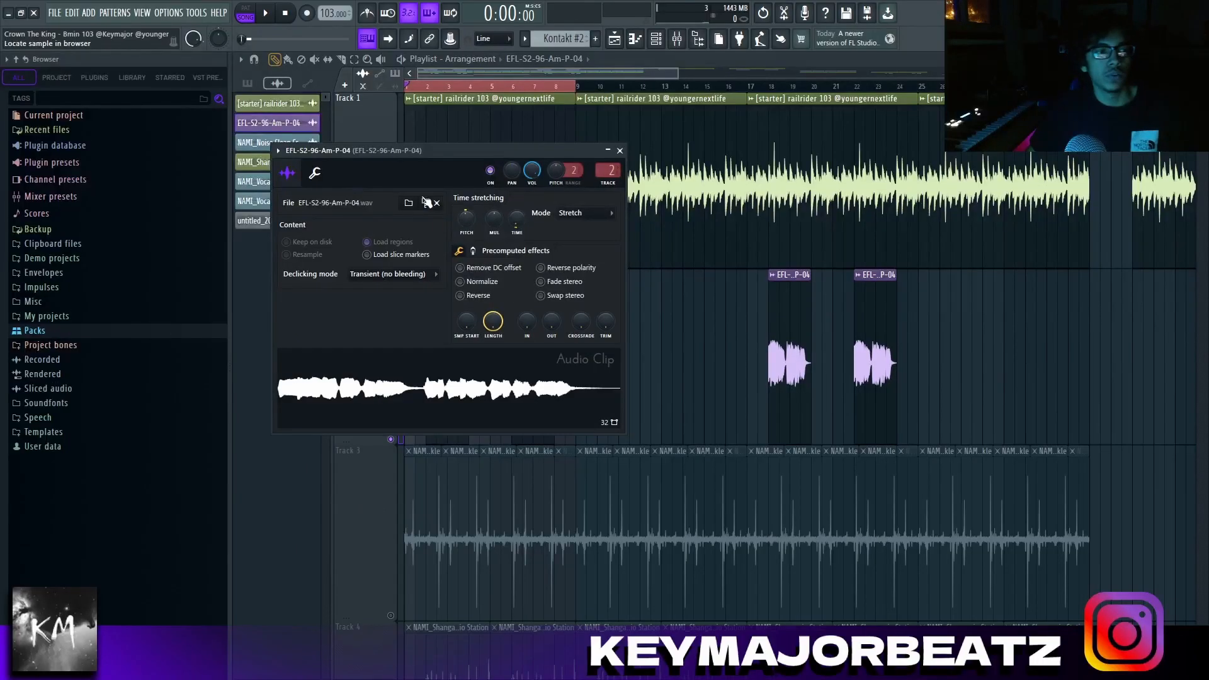
pyautogui.click(427, 202)
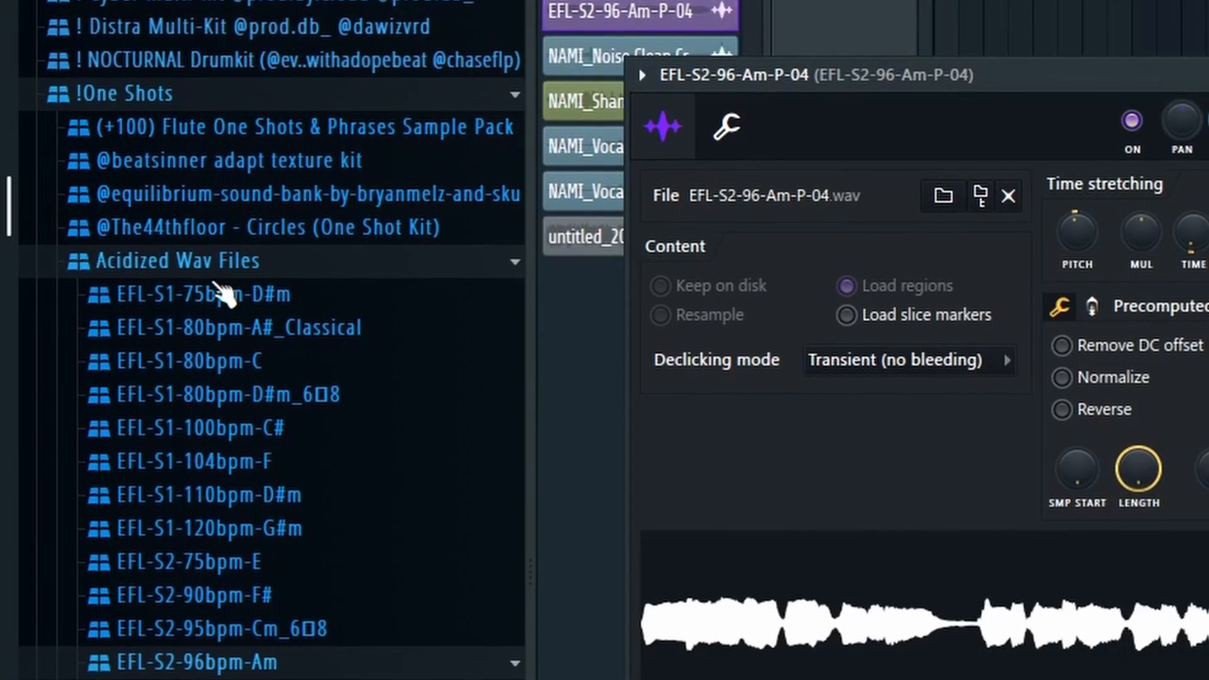
pyautogui.scroll(-5, 164, 284)
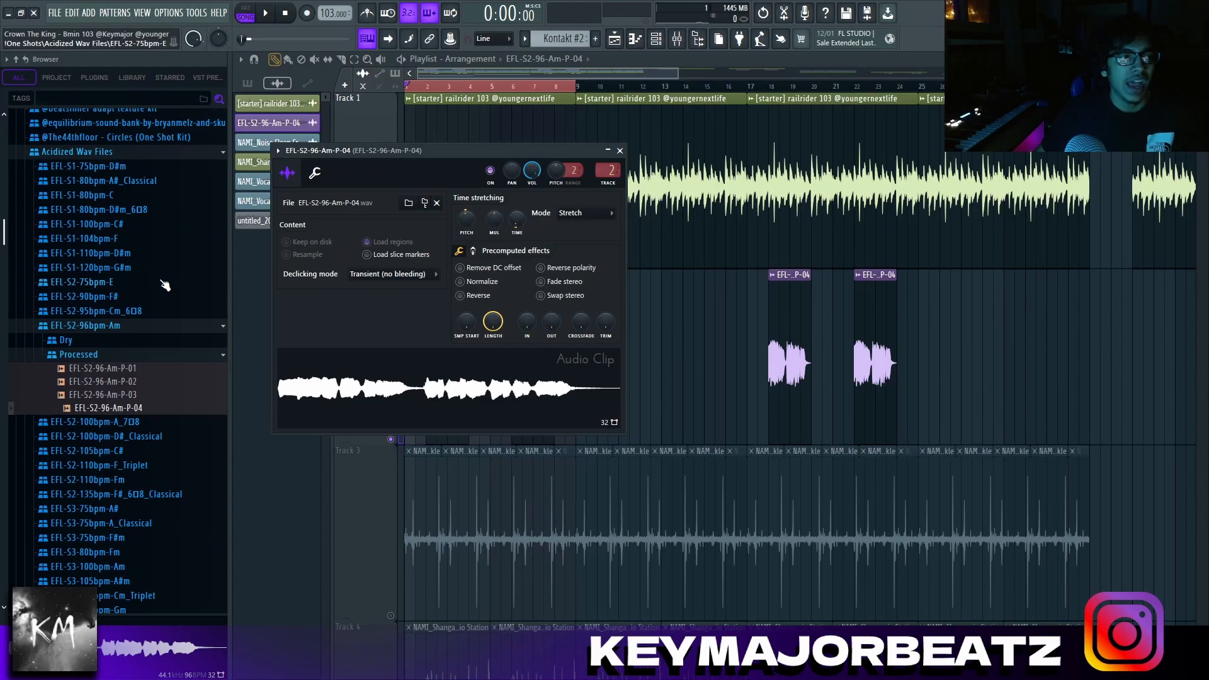
pyautogui.scroll(-3, 164, 285)
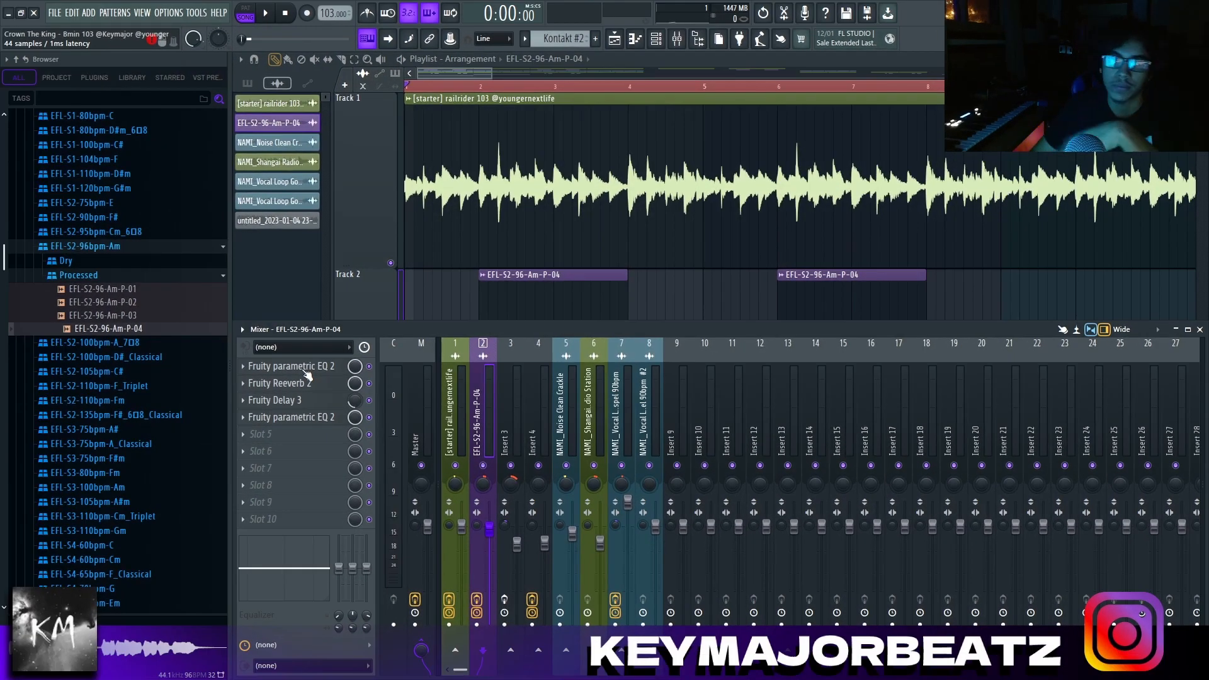
# Inspect the parametric EQ, the Fruity Reeverb 2 presets and Fruity Delay 3 on the EFL-S2-96-Am-P-04 mixer insert
pyautogui.click(305, 370)
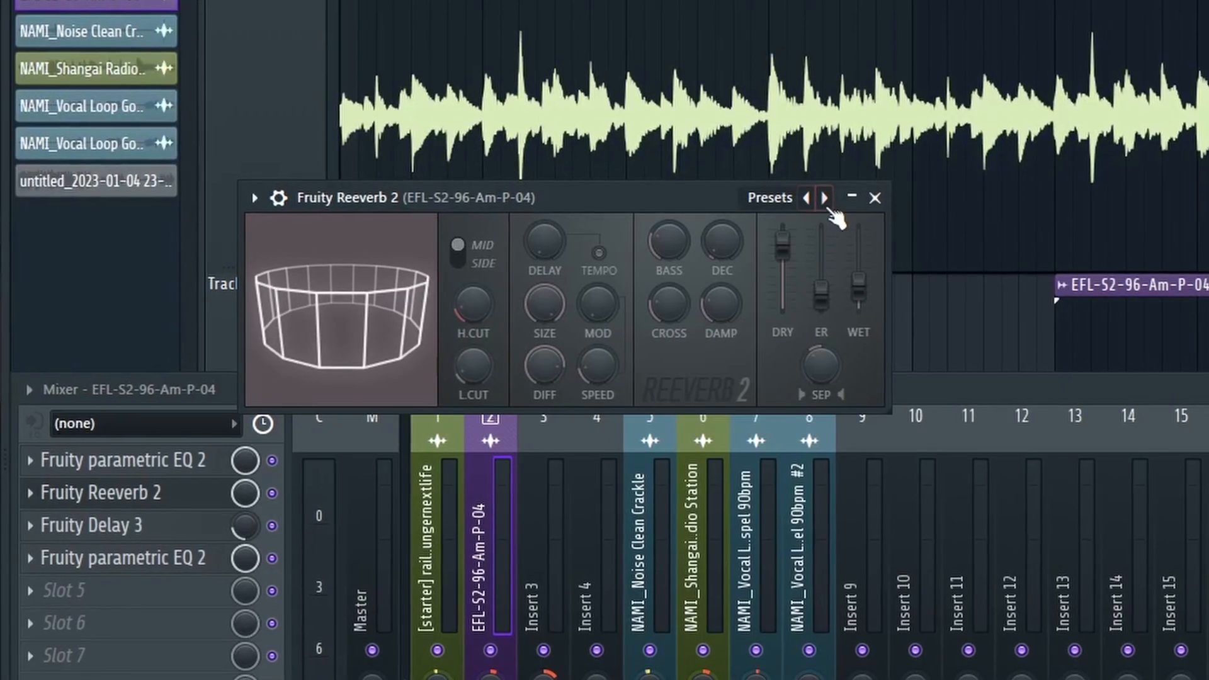
pyautogui.click(657, 232)
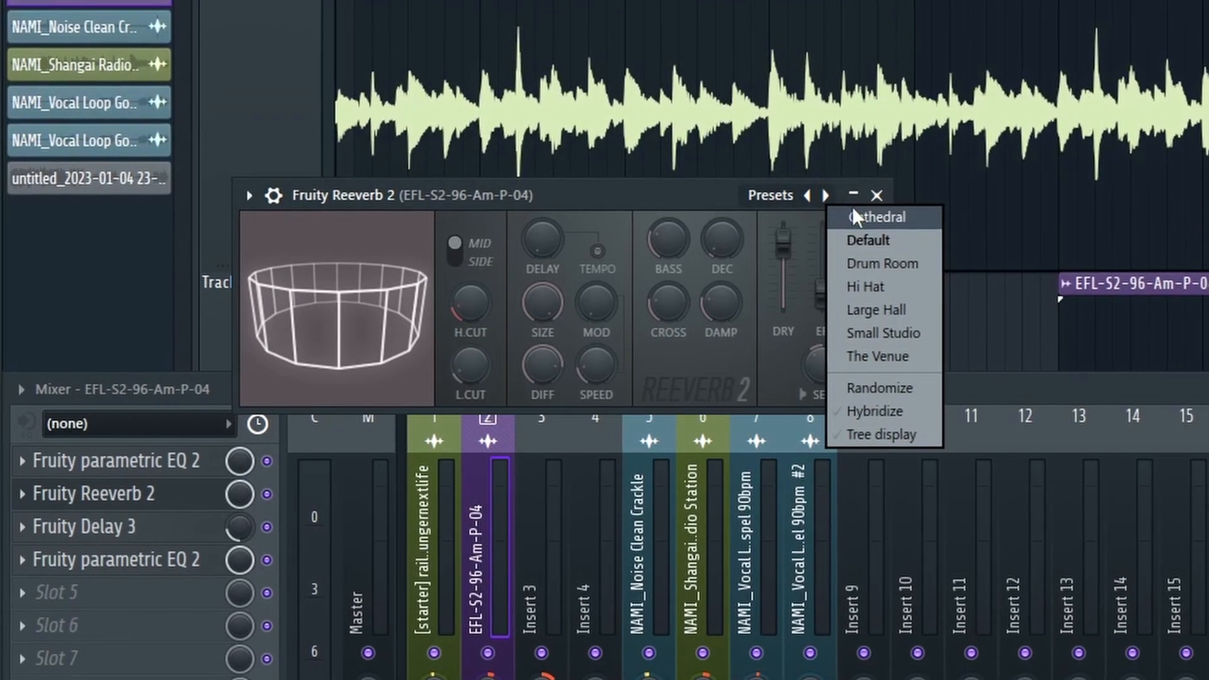
pyautogui.click(871, 269)
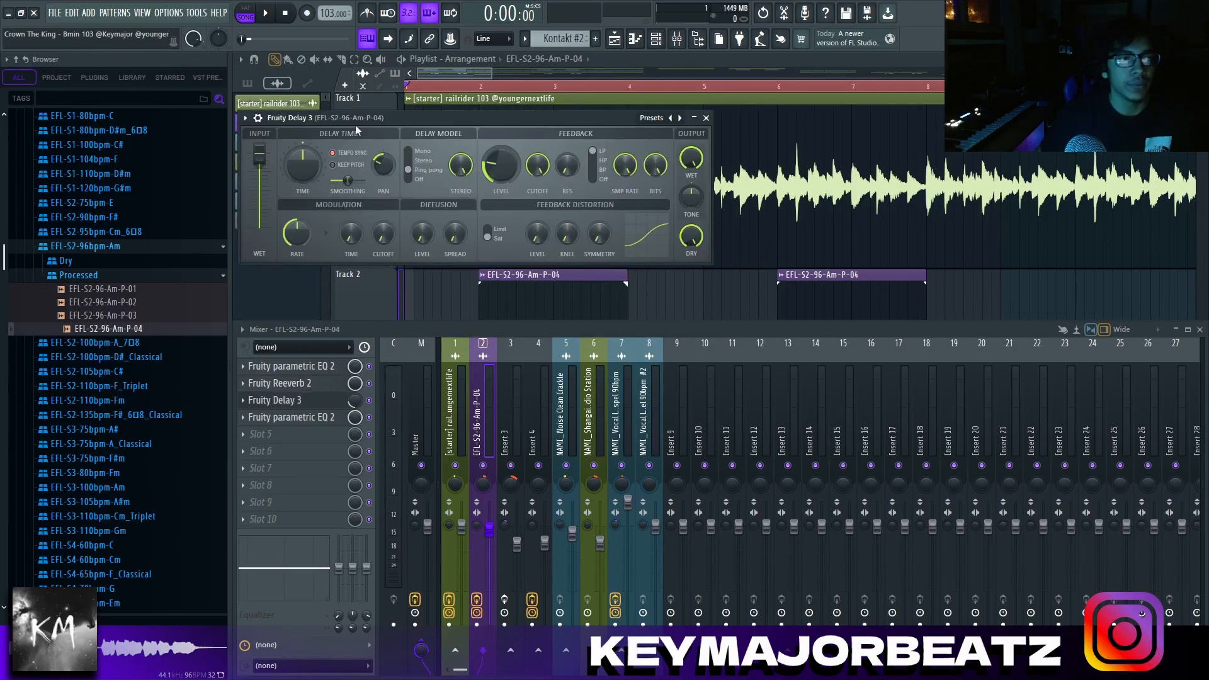
pyautogui.moveTo(355, 121); pyautogui.dragTo(381, 139)
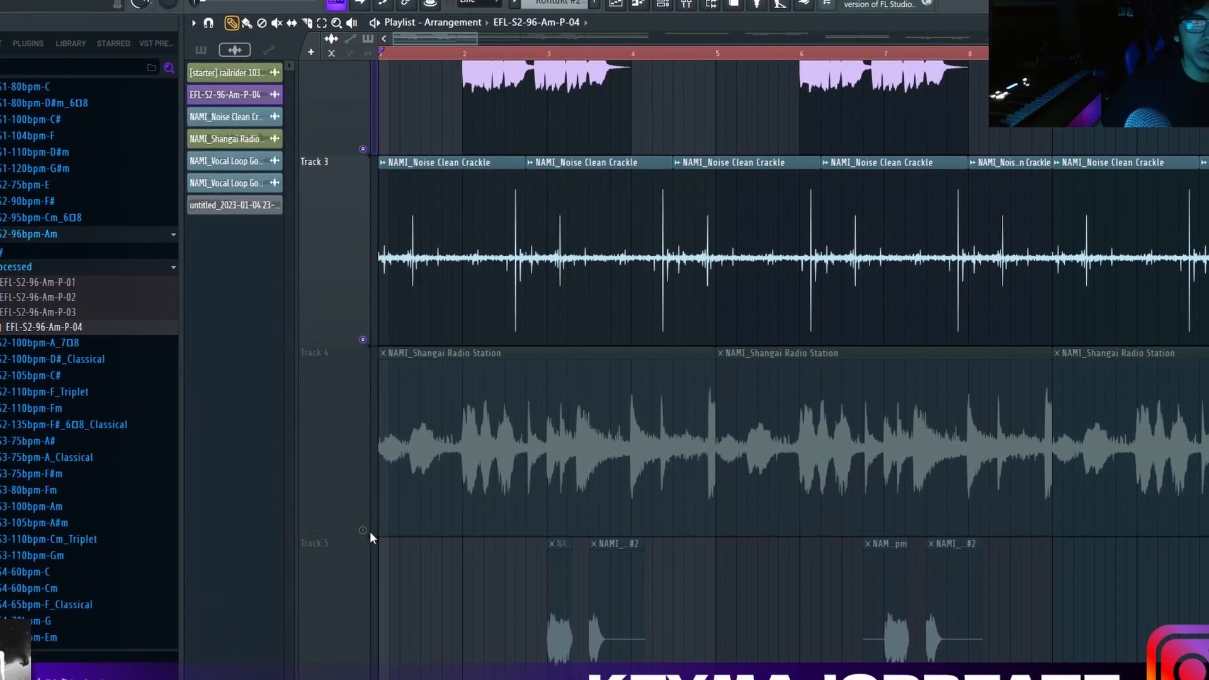
# Locate the NAMI_Noise Clean Crackle and NAMI_Shangai Radio Station samples in the browser and check their mixer inserts
pyautogui.doubleClick(414, 218)
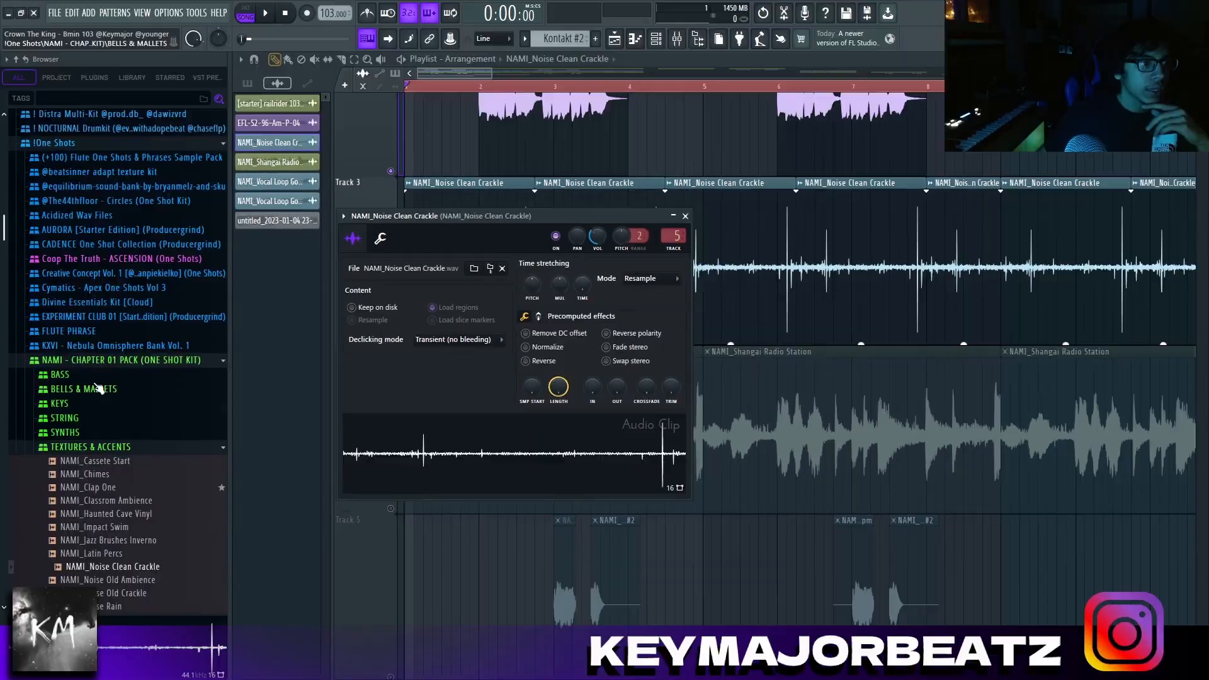
pyautogui.scroll(-4, 96, 384)
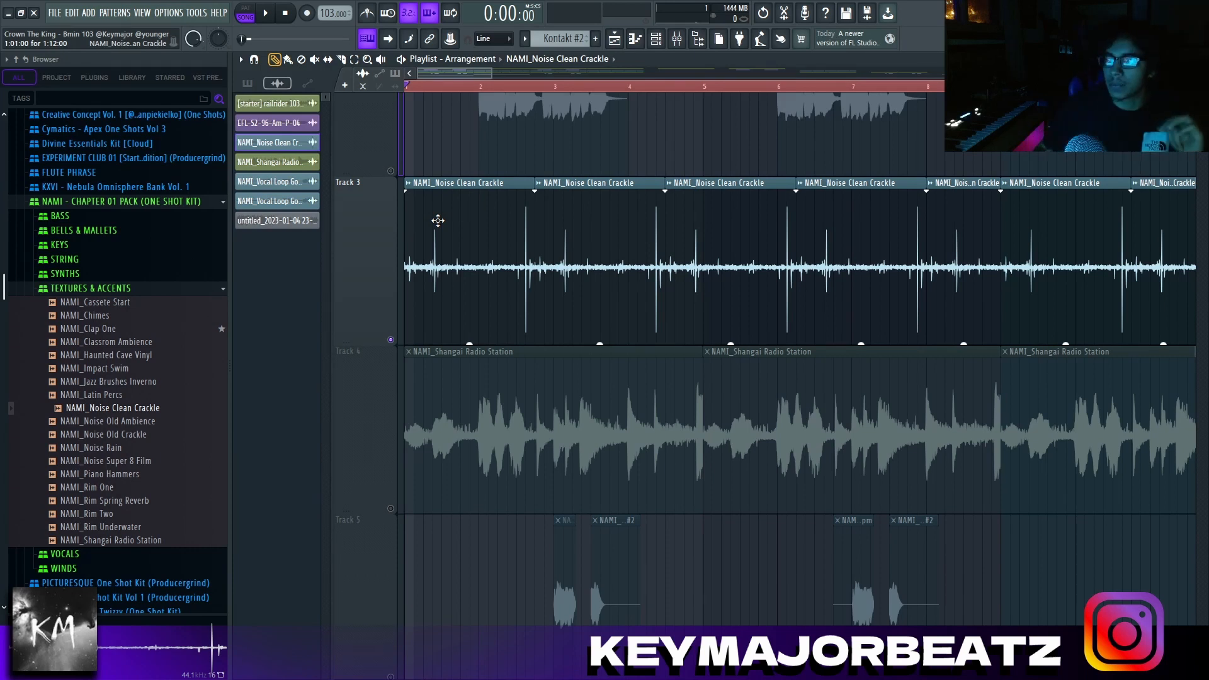
pyautogui.doubleClick(425, 499)
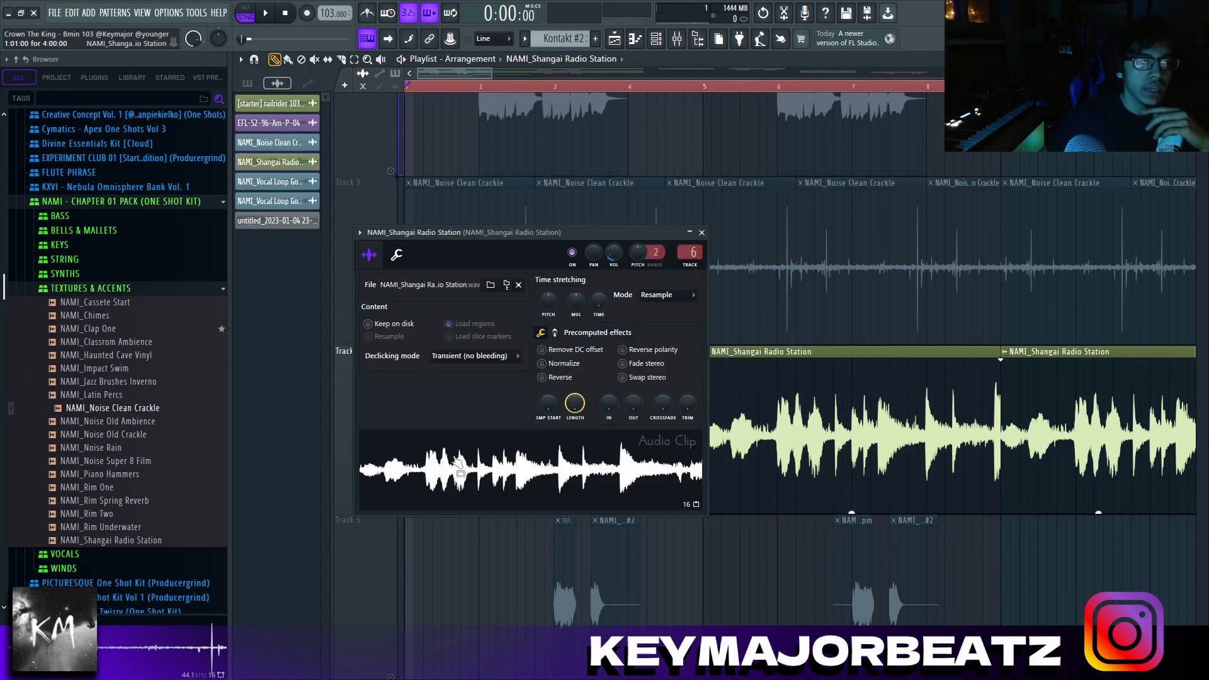
pyautogui.click(508, 285)
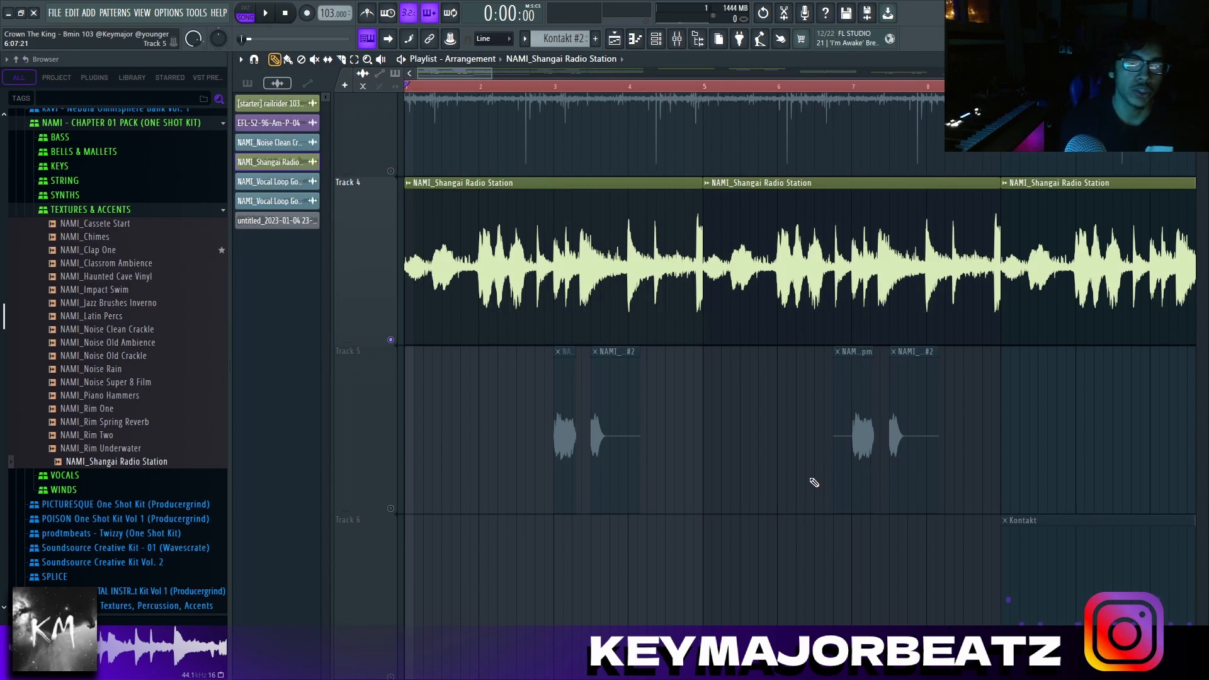
pyautogui.press('F9')
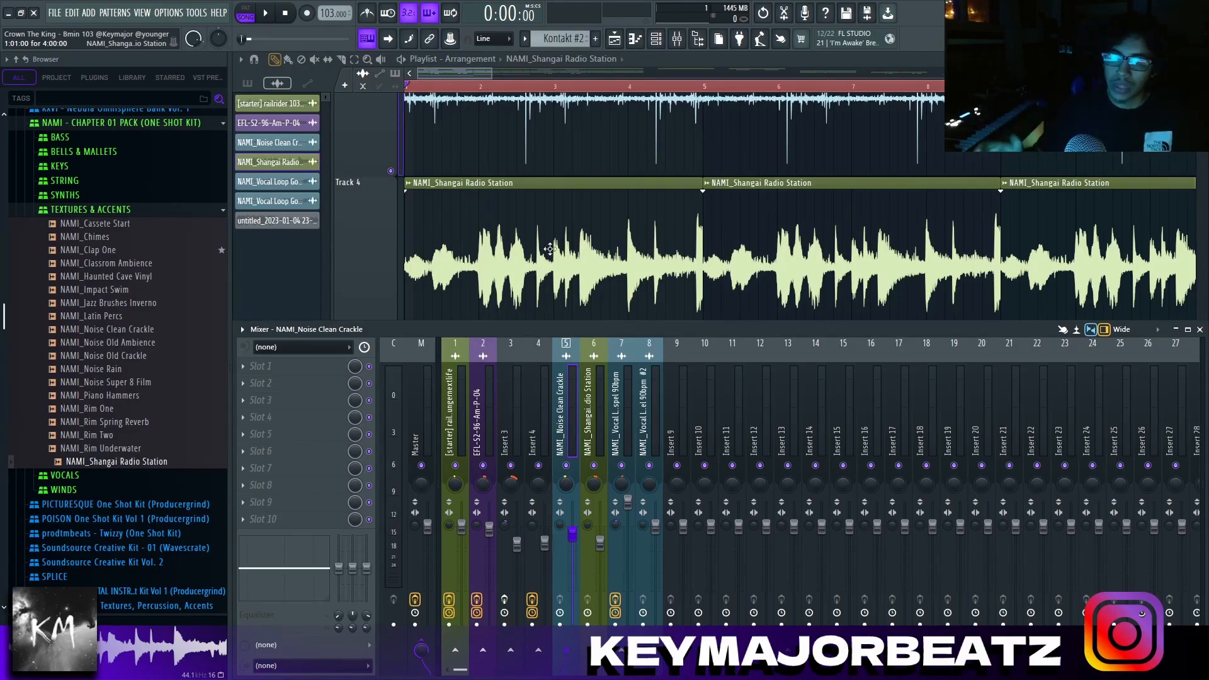
pyautogui.press('F9')
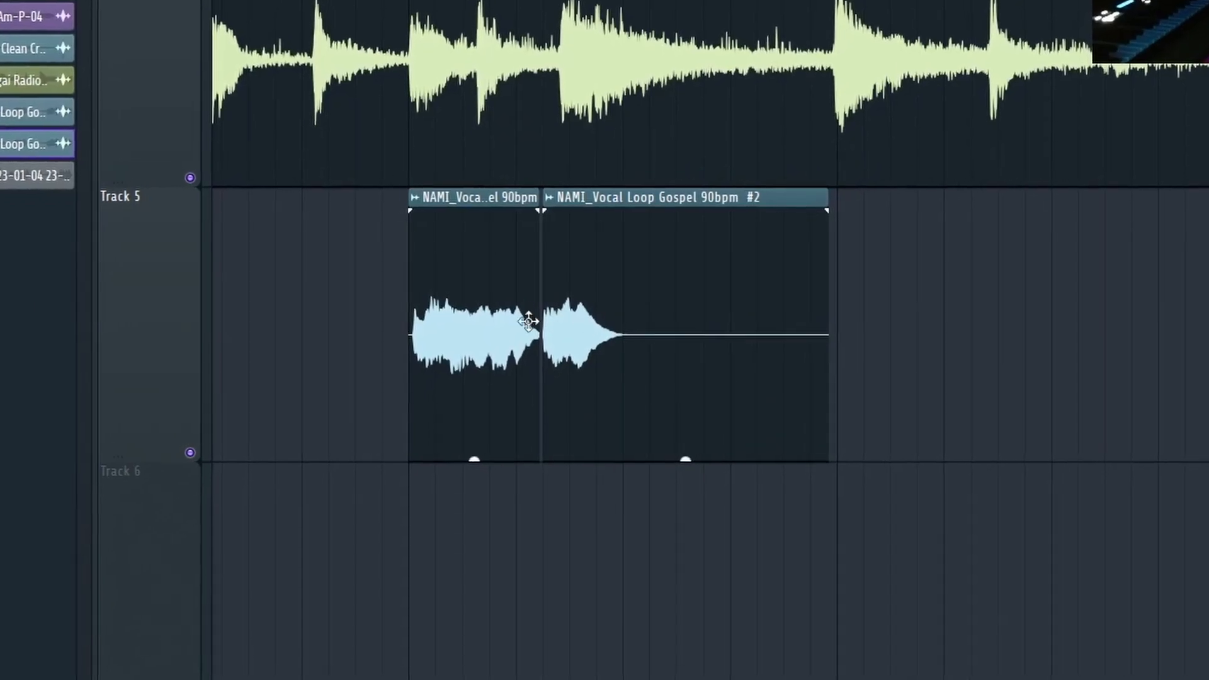
# Move the NAMI_Vocal Loop Gospel 90bpm #2 clip on Track 5 away from the preceding vocal chop, leaving a gap
pyautogui.moveTo(561, 315); pyautogui.dragTo(640, 316)
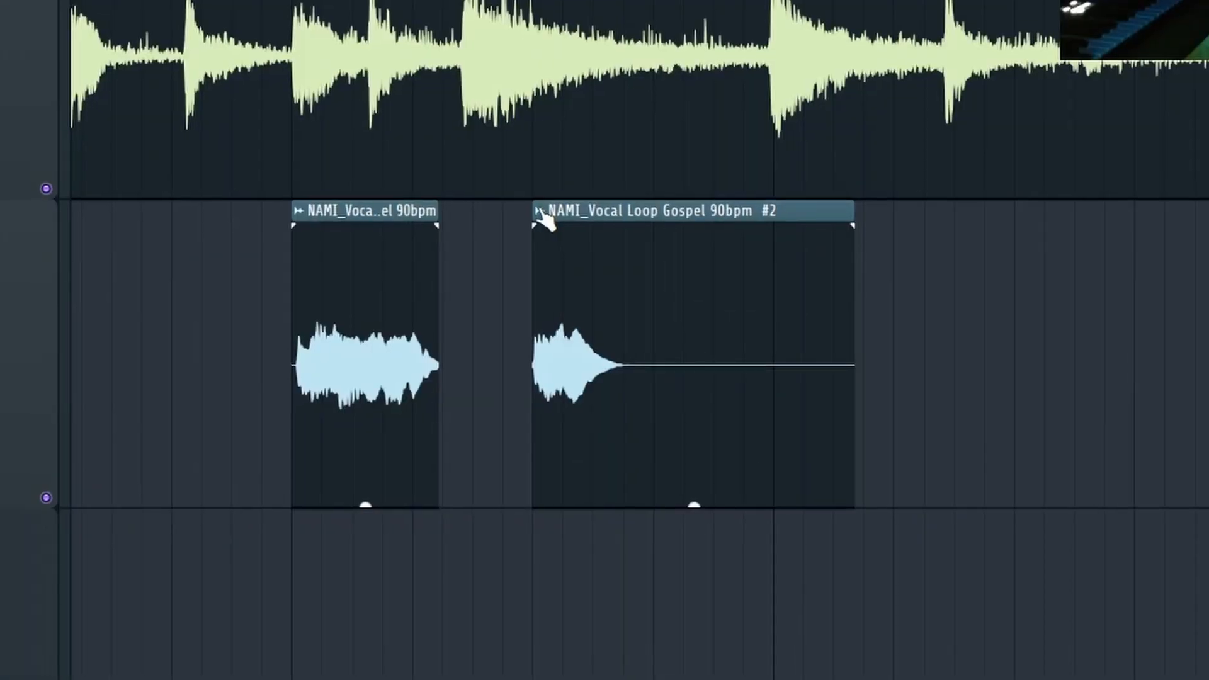
pyautogui.click(545, 220)
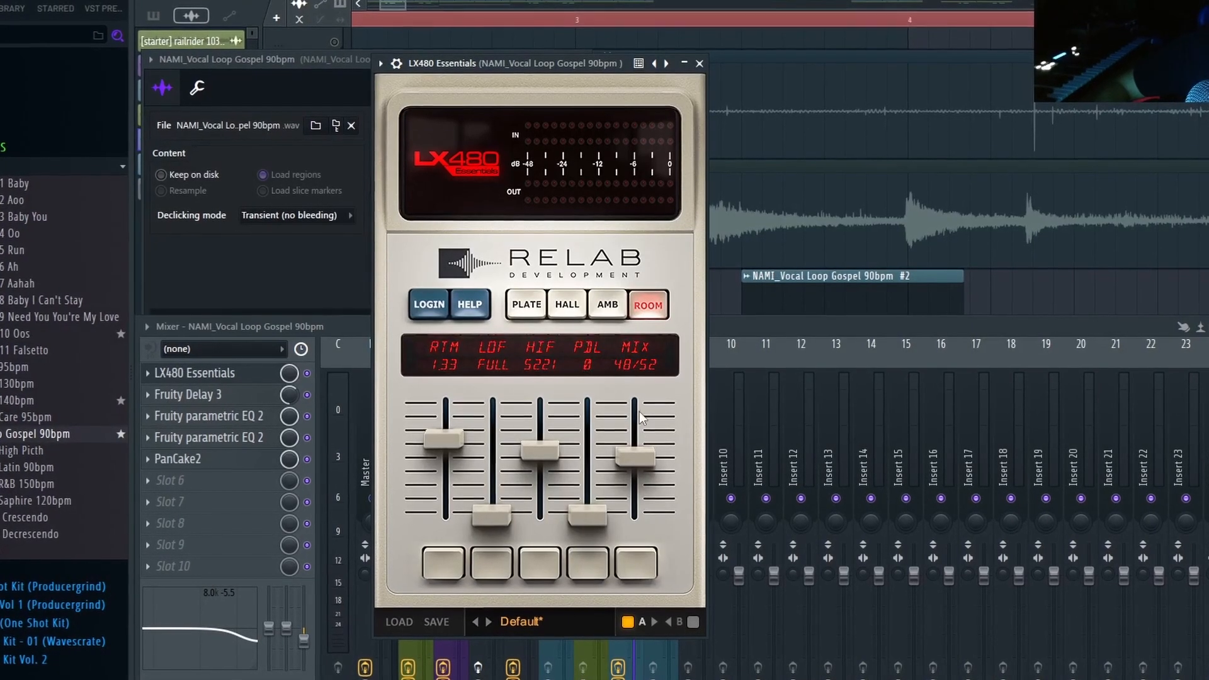
# Inspect LX480 Essentials, Fruity Delay 3, the parametric EQ and PanCake2 on the NAMI_Vocal Loop Gospel 90bpm insert
pyautogui.click(527, 451)
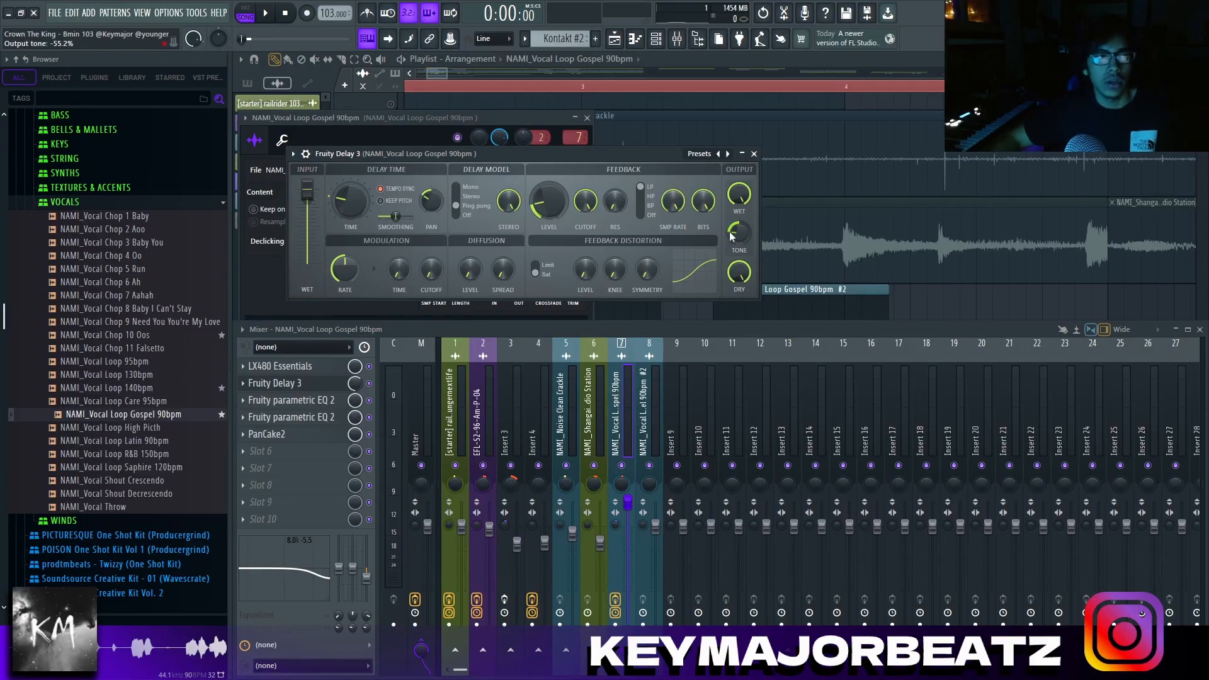
pyautogui.click(328, 384)
pyautogui.click(328, 400)
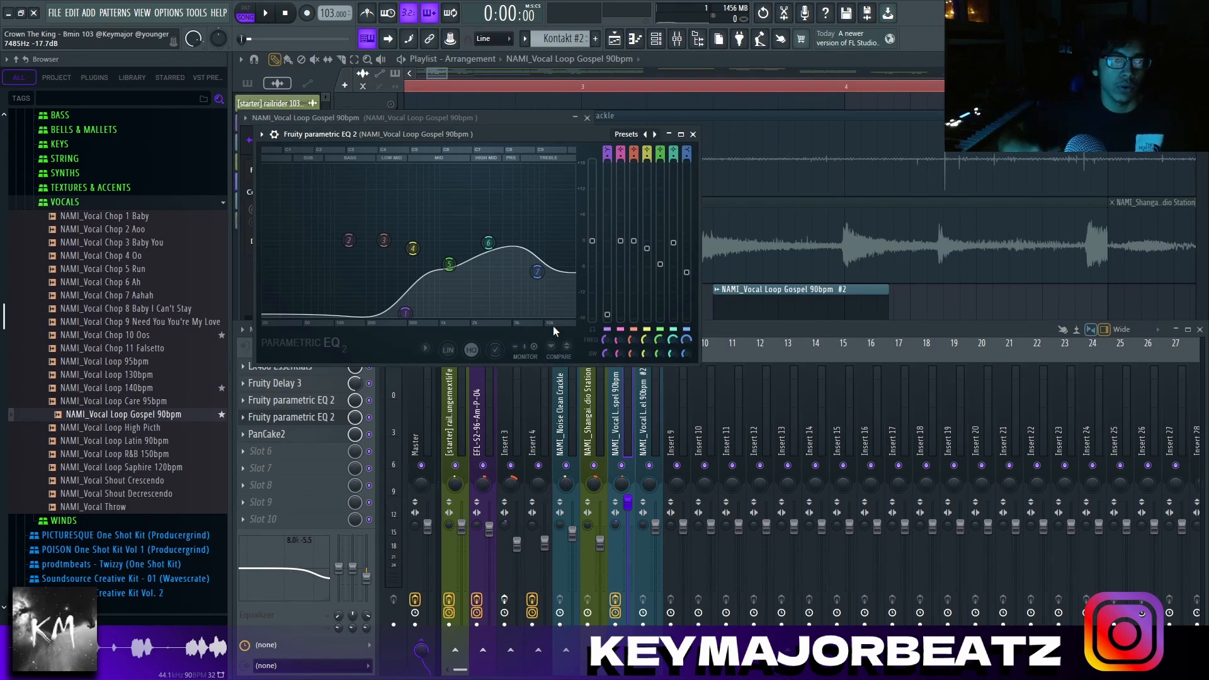
pyautogui.click(277, 434)
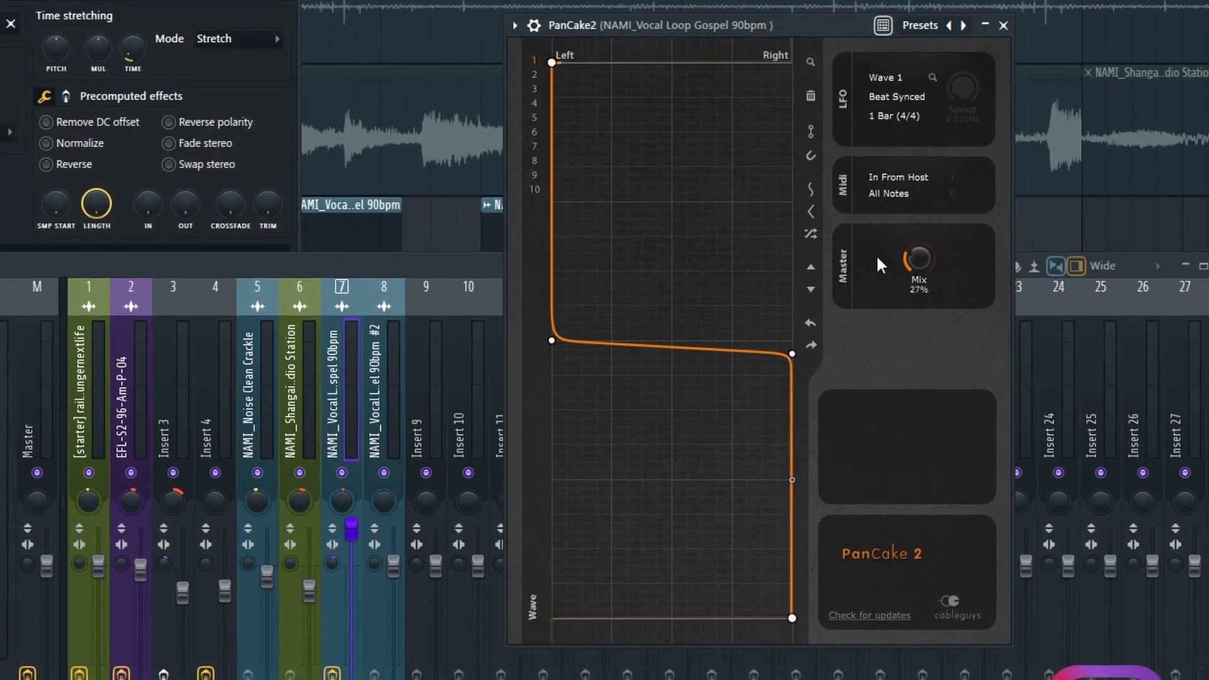
pyautogui.click(1004, 26)
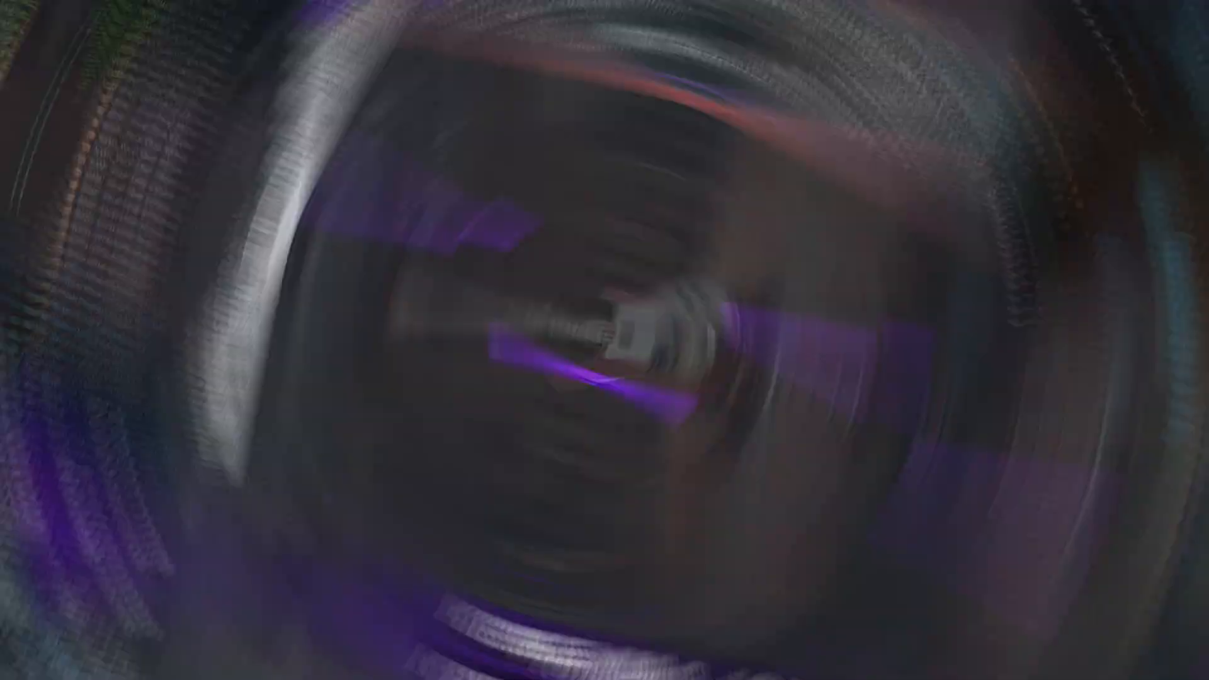
# Examine the Kontakt #2 notes in the piano roll and play the pattern
pyautogui.scroll(-1, 546, 235)
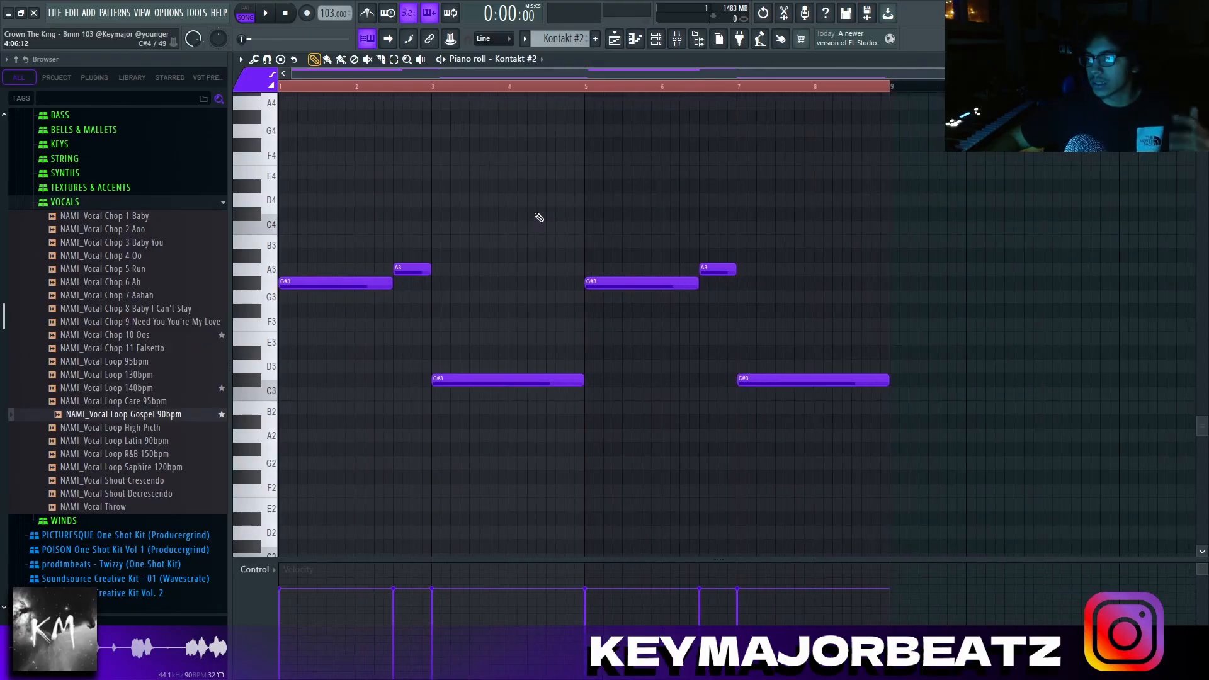
pyautogui.scroll(1, 538, 200)
pyautogui.press('space')
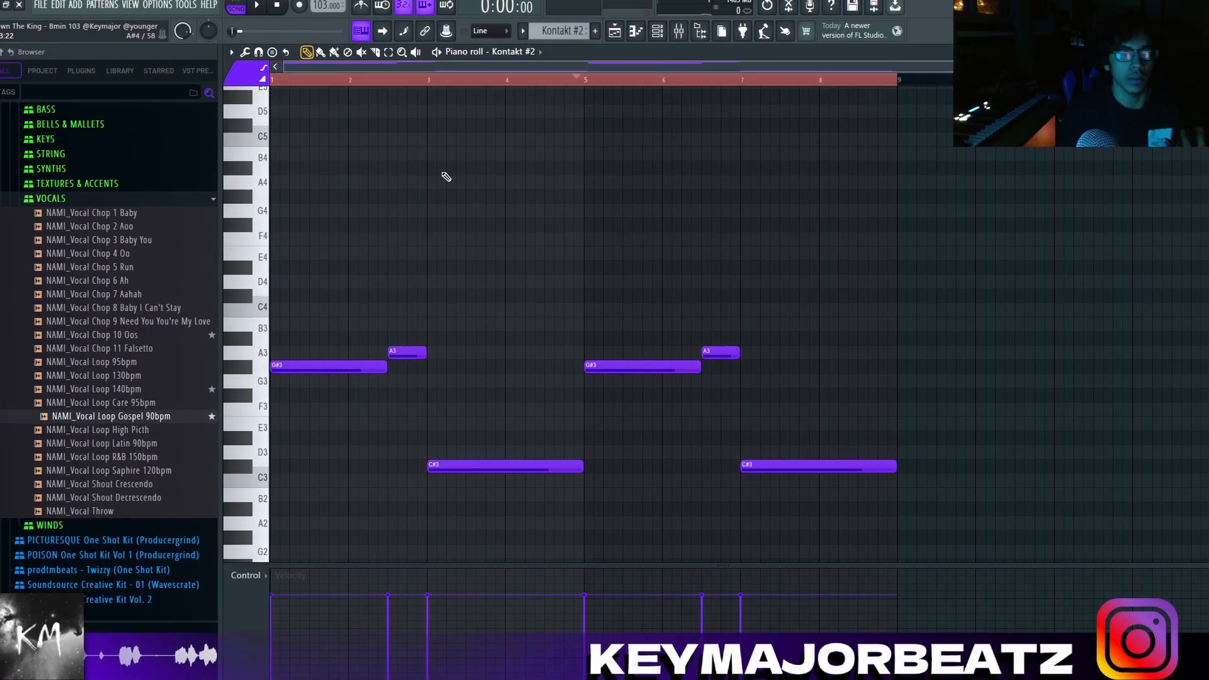
# Try the Kontakt #2 notes two octaves higher and return them to their original octave
pyautogui.hotkey('ctrl', 'Up')
pyautogui.hotkey('ctrl', 'Up')
pyautogui.scroll(2, 447, 179)
pyautogui.scroll(5, 446, 176)
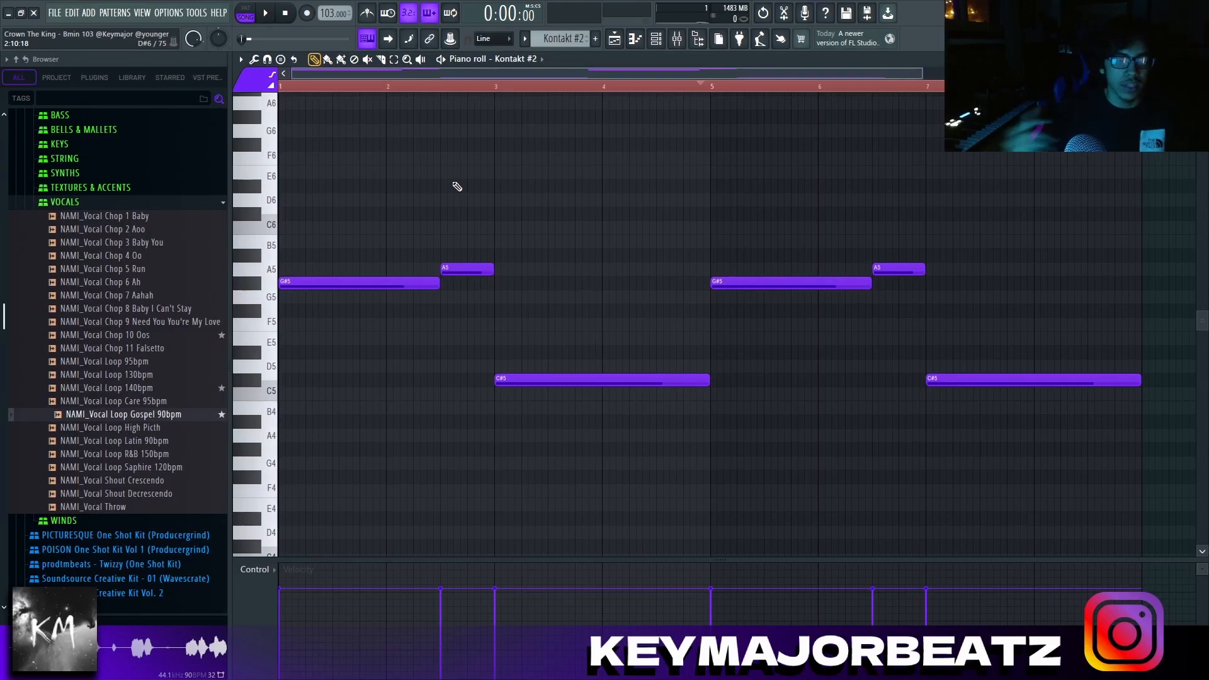
pyautogui.hotkey('ctrl', 'Down')
pyautogui.hotkey('ctrl', 'Down')
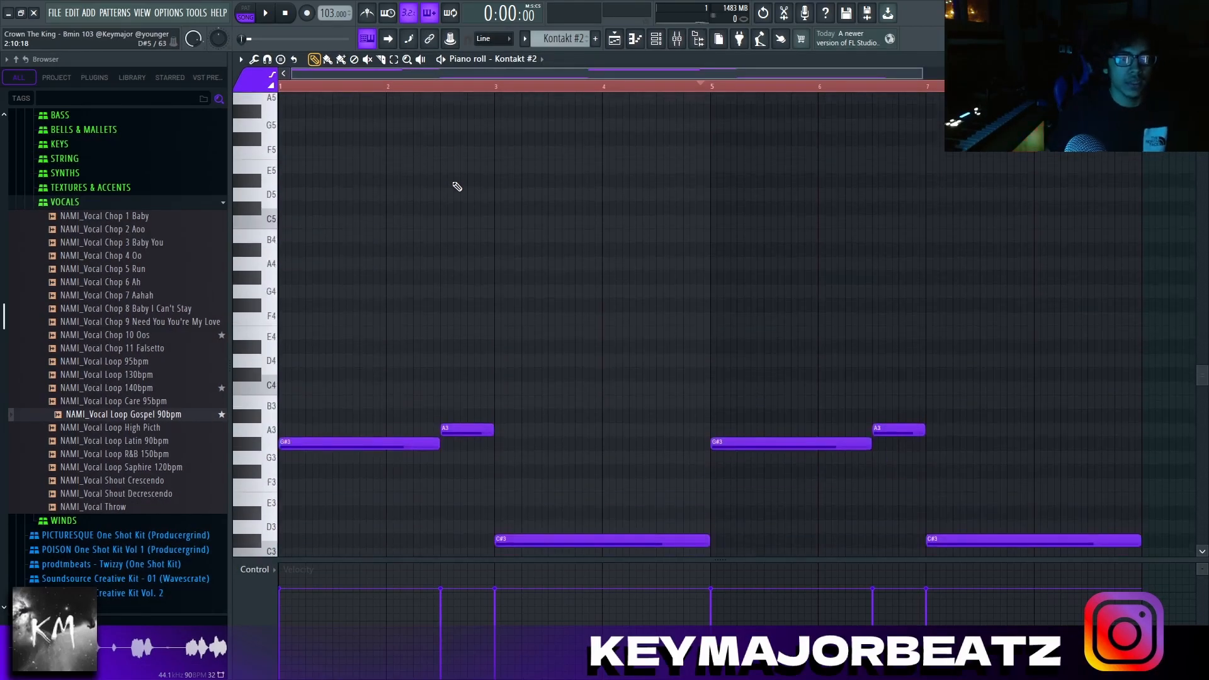
pyautogui.scroll(-4, 457, 187)
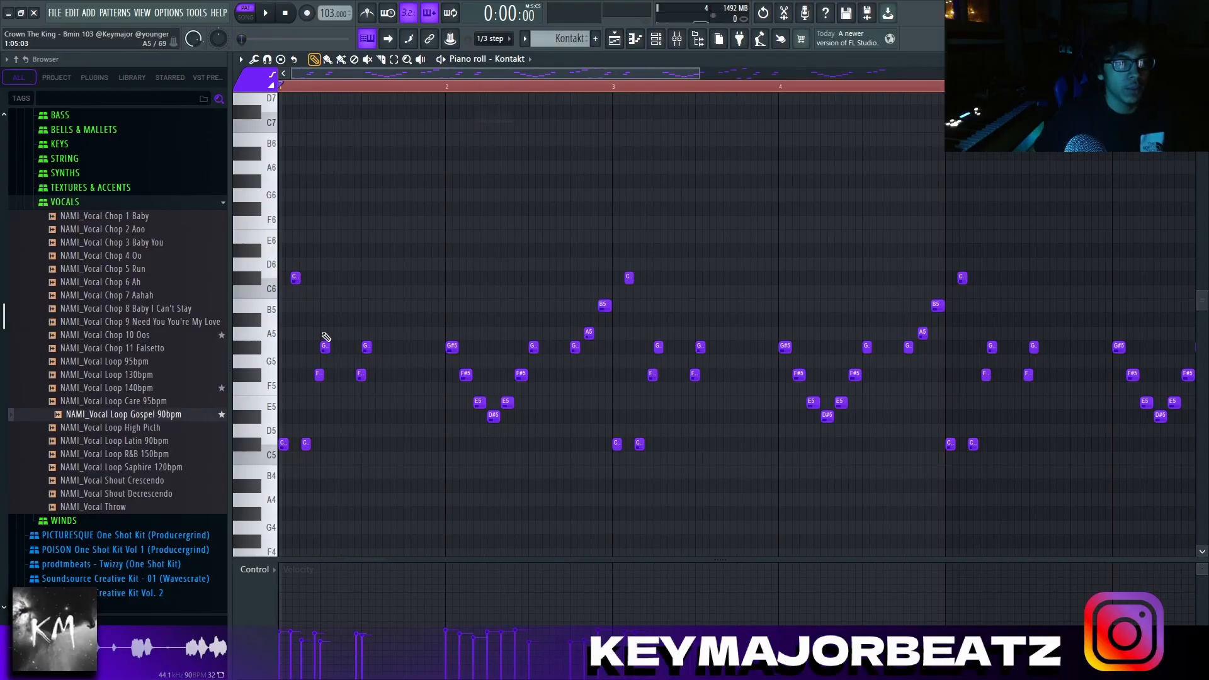
# Select the first two bars of the Kontakt melody and enlarge the velocity lane to examine the note velocities
pyautogui.scroll(2, 327, 336)
pyautogui.moveTo(327, 321); pyautogui.dragTo(412, 263)
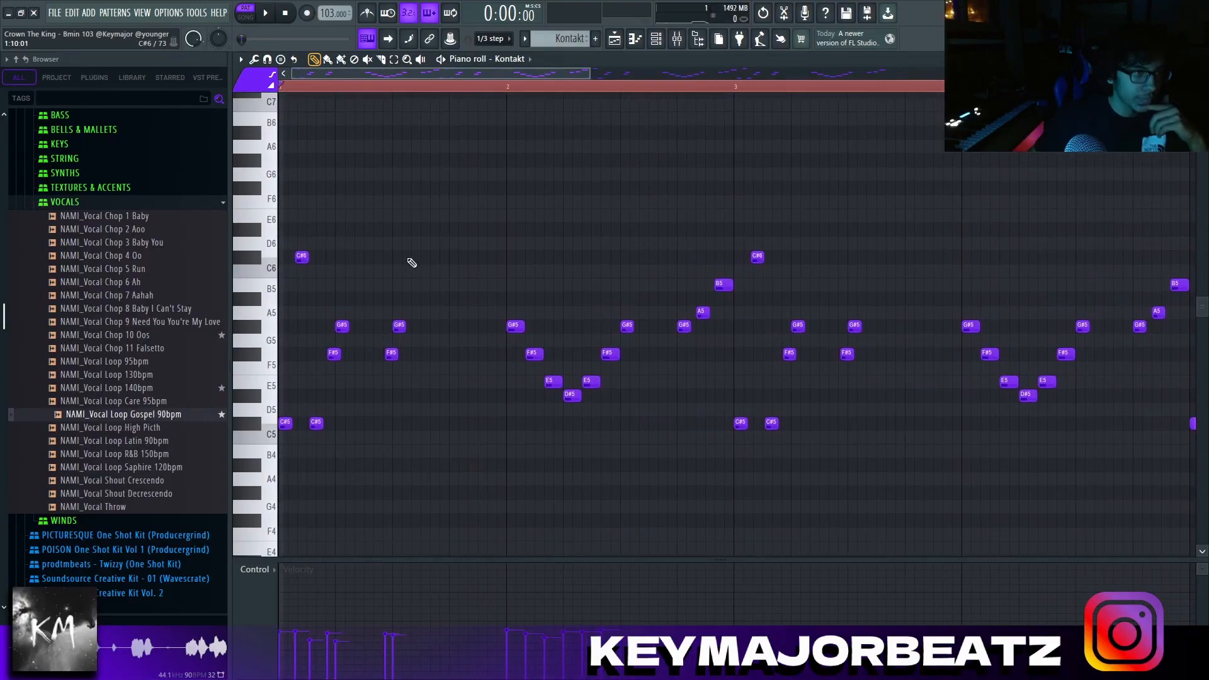
pyautogui.moveTo(501, 279); pyautogui.dragTo(637, 441)
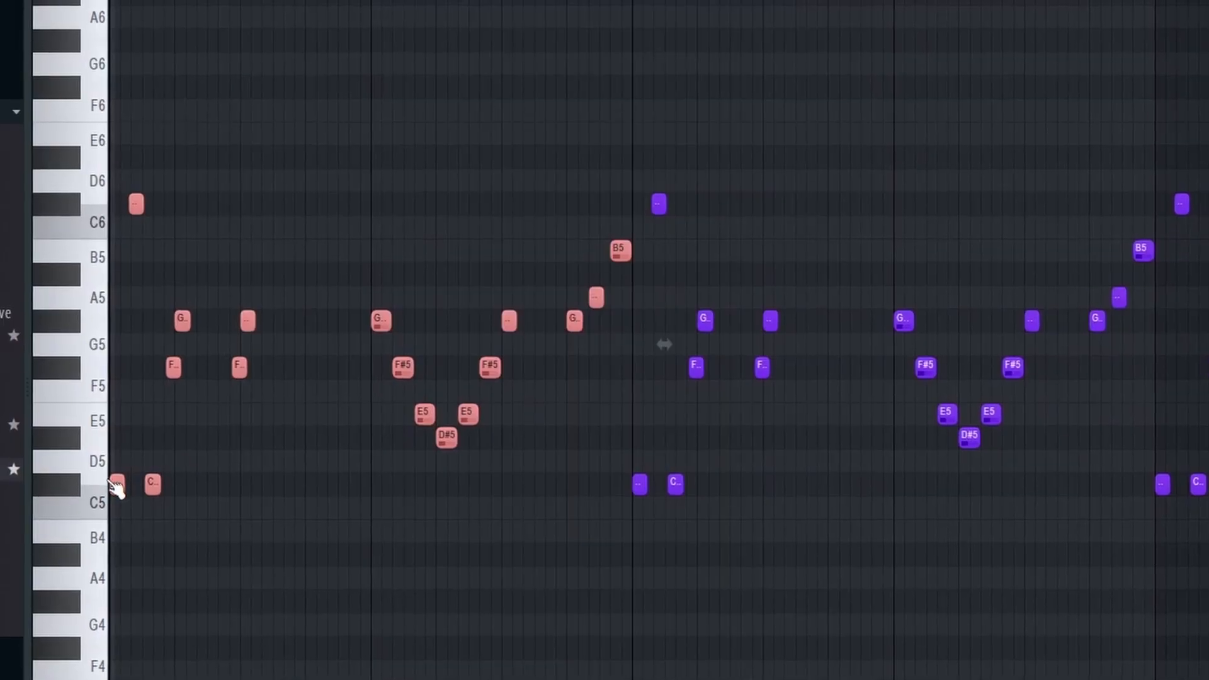
pyautogui.hotkey('ctrl', 'b')
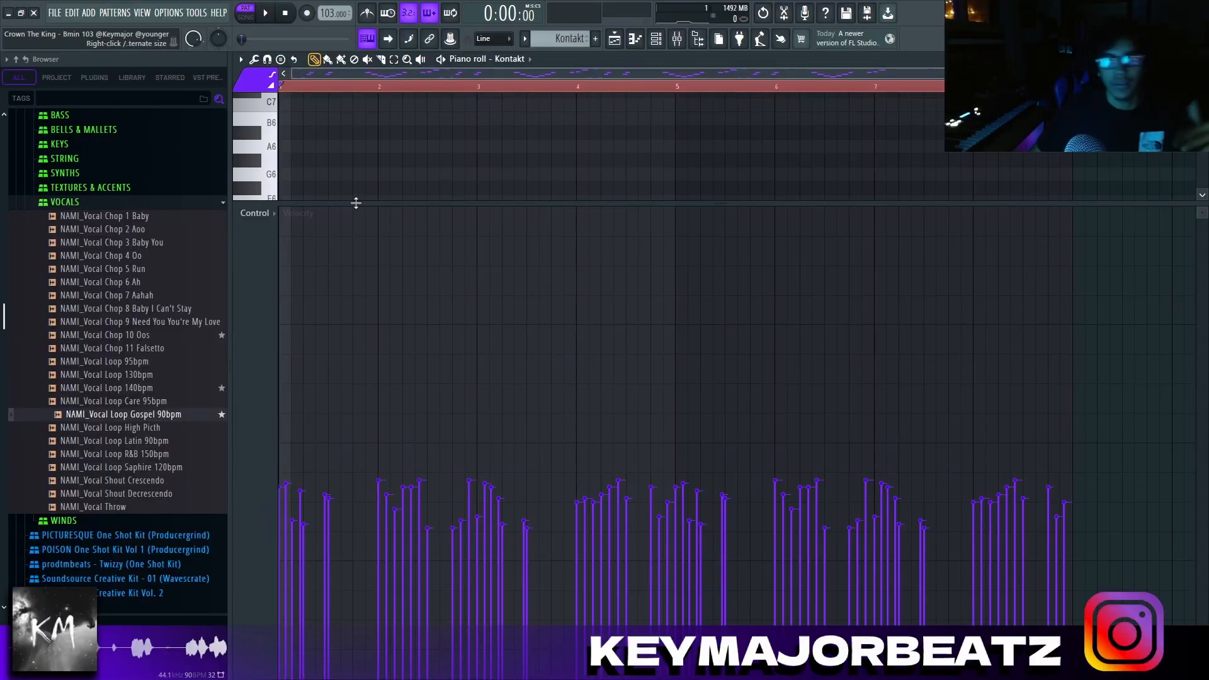
pyautogui.rightClick(356, 203)
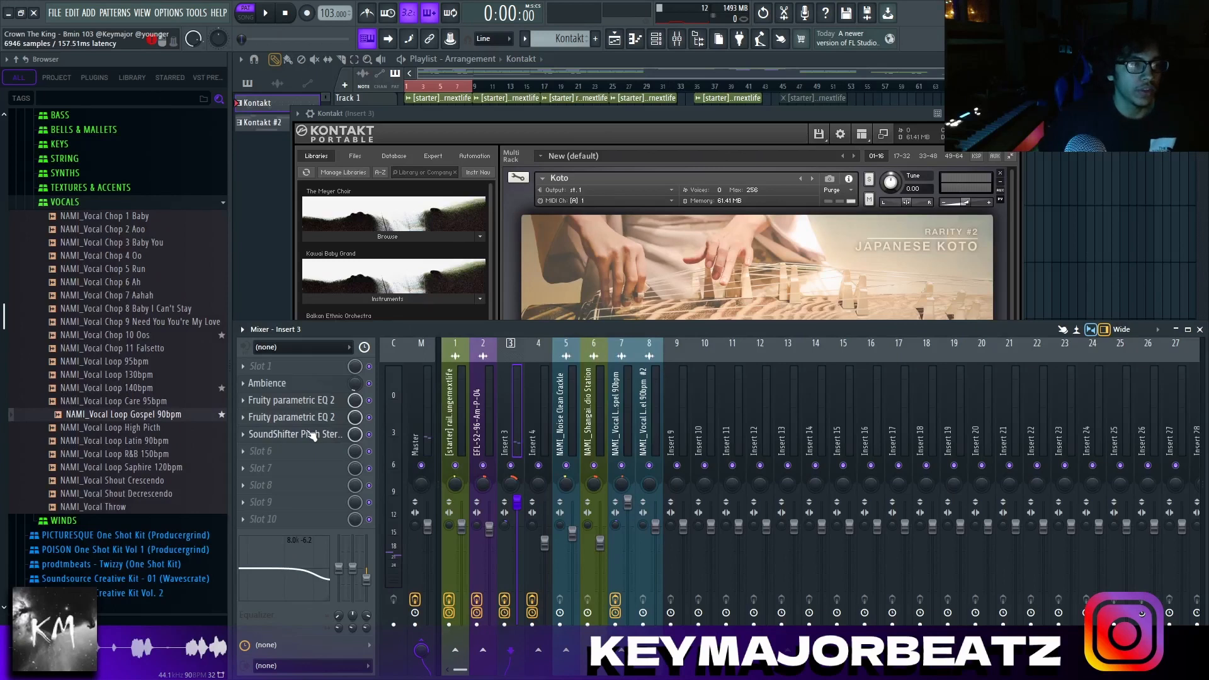
# Inspect the SoundShifter Pitch effect on Insert 3 and choose the Papen-long verb preset in Ambience
pyautogui.click(312, 435)
pyautogui.moveTo(374, 186); pyautogui.dragTo(388, 161)
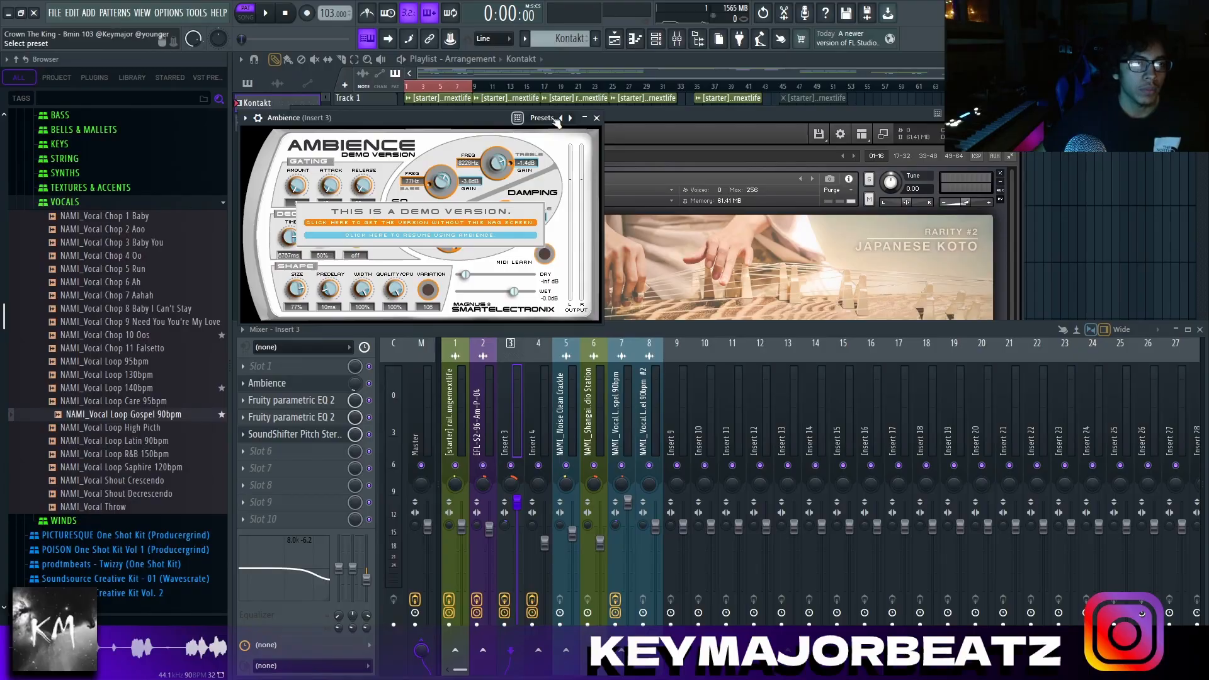
pyautogui.click(541, 122)
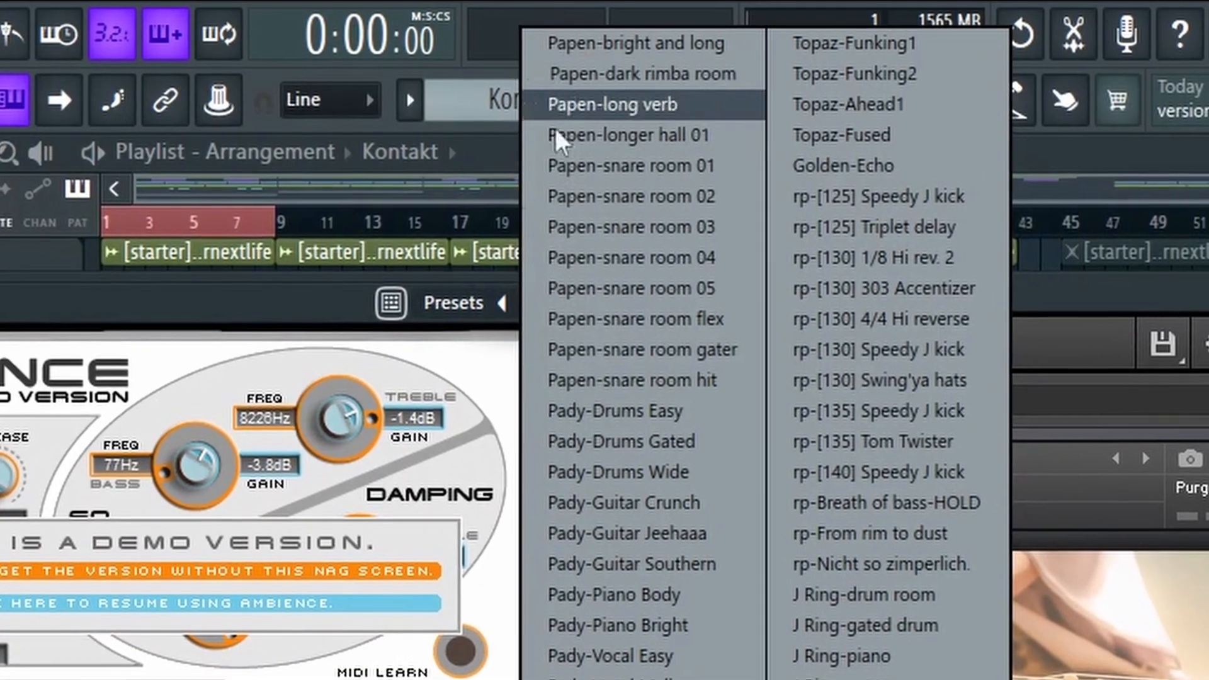
pyautogui.click(557, 107)
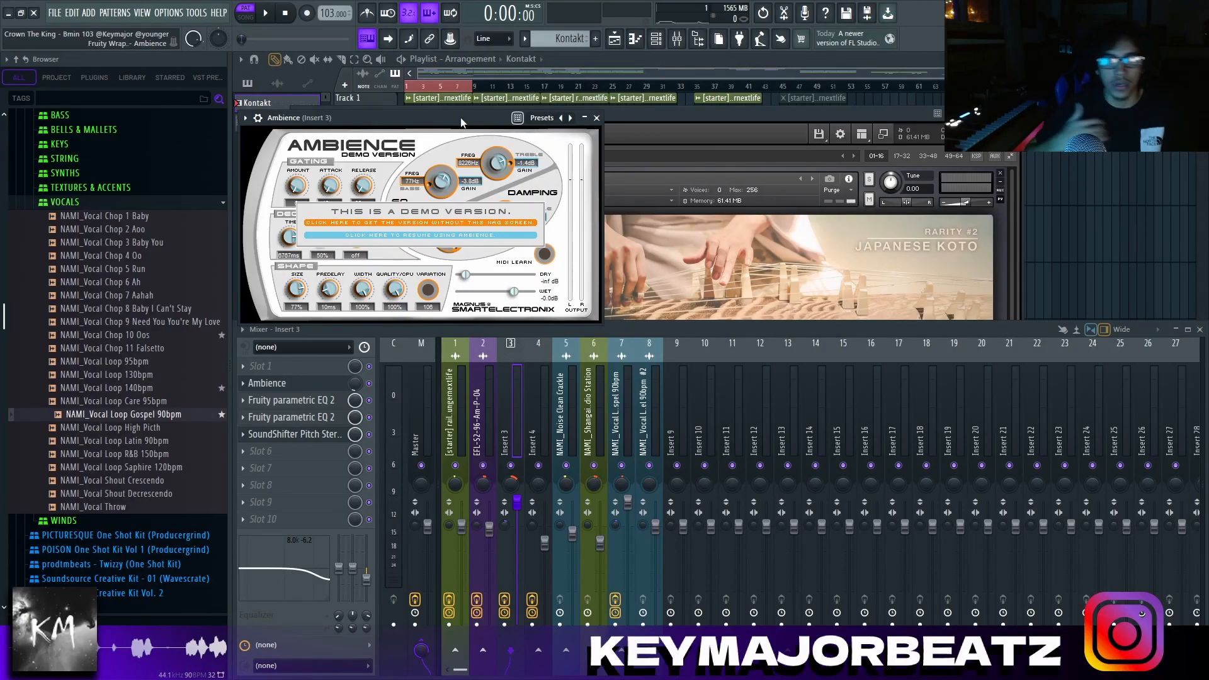
# Inspect the Fruity parametric EQ 2 effect on Insert 3
pyautogui.click(290, 387)
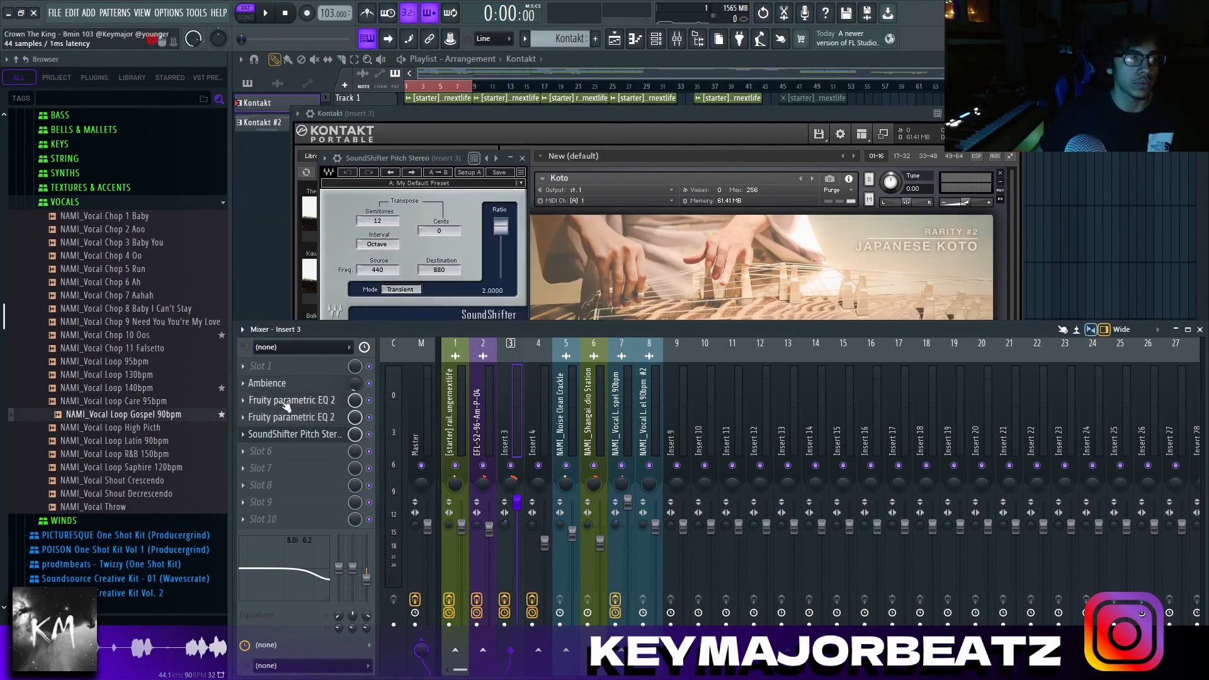
pyautogui.click(287, 403)
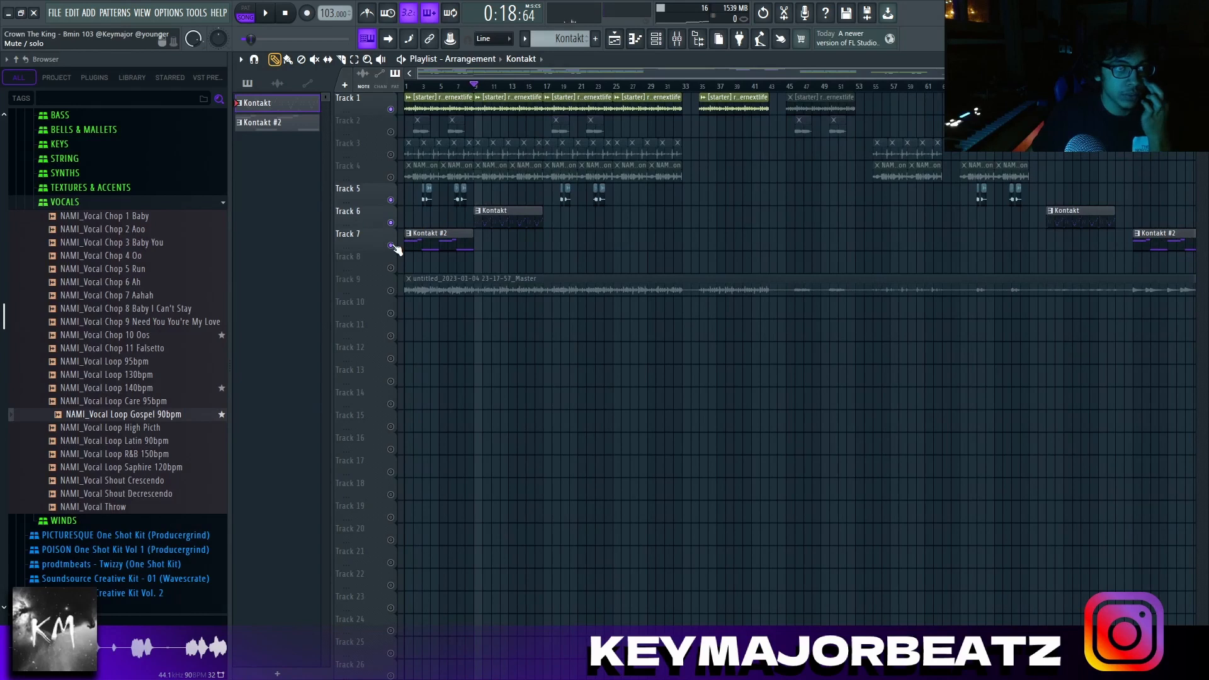
# Unmute all the playlist tracks so the full arrangement is active
pyautogui.rightClick(392, 247)
pyautogui.rightClick(393, 246)
pyautogui.scroll(4, 423, 289)
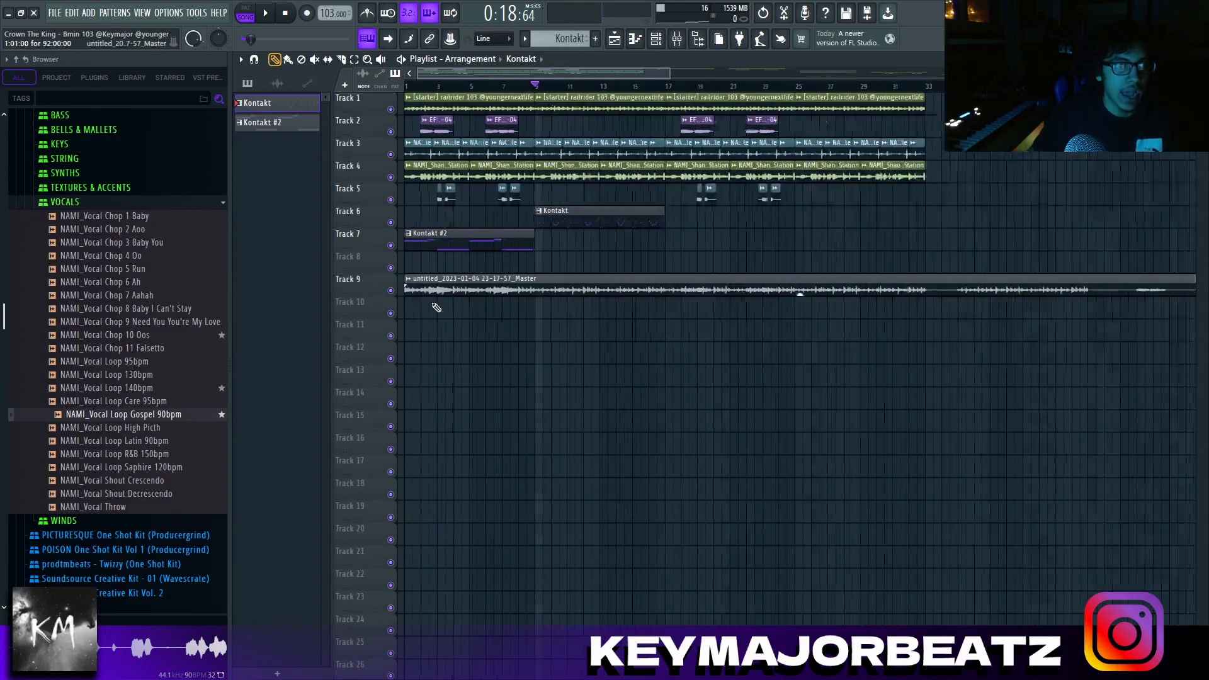
# Inspect the Fruity parametric EQ 2 and SoundShifter Pitch effects on the Master channel and return to the playlist
pyautogui.click(429, 395)
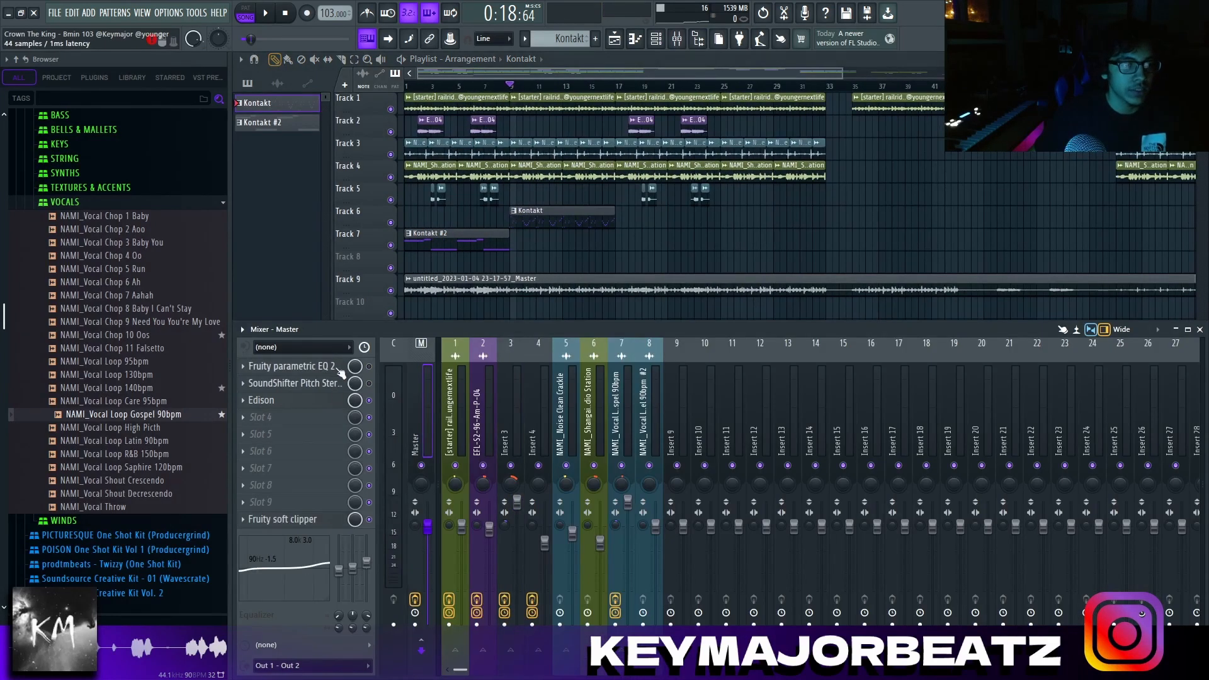
pyautogui.click(333, 366)
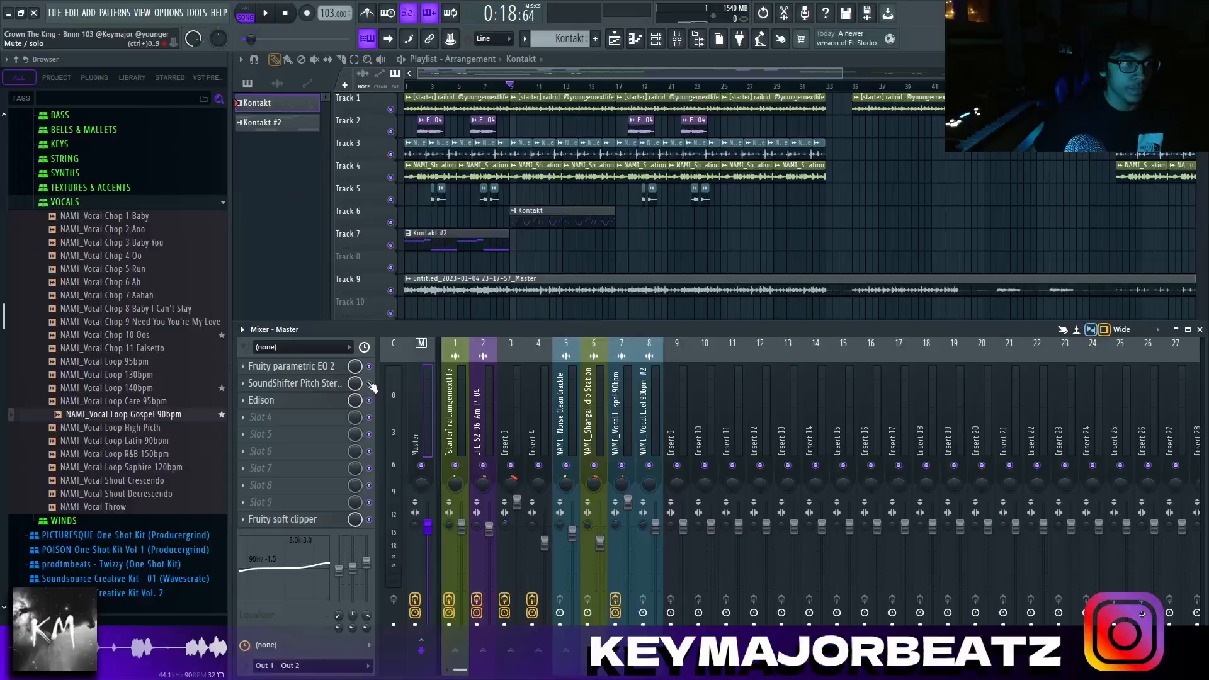
pyautogui.click(239, 528)
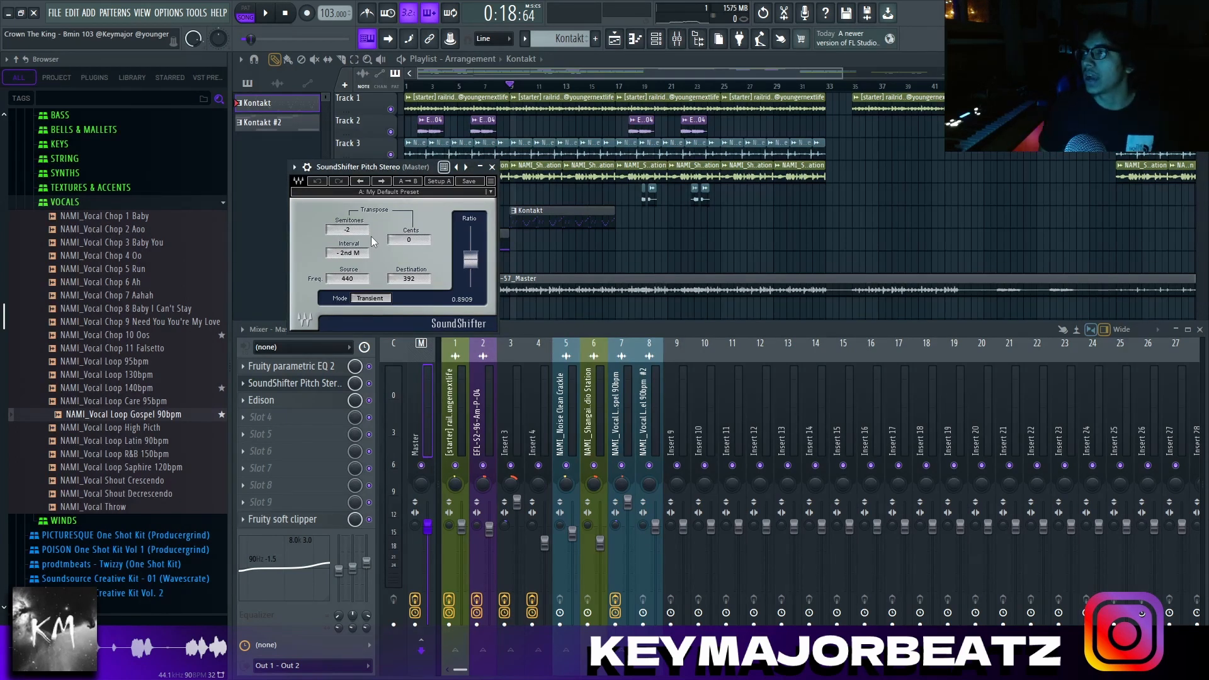
pyautogui.click(430, 7)
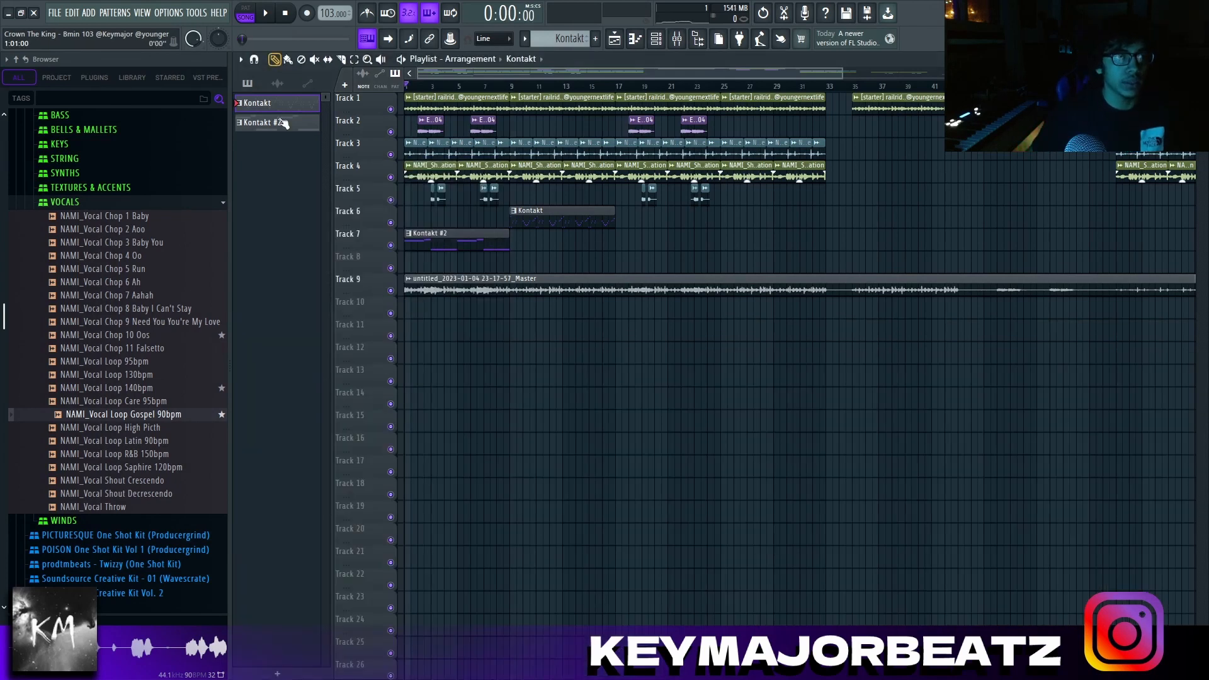